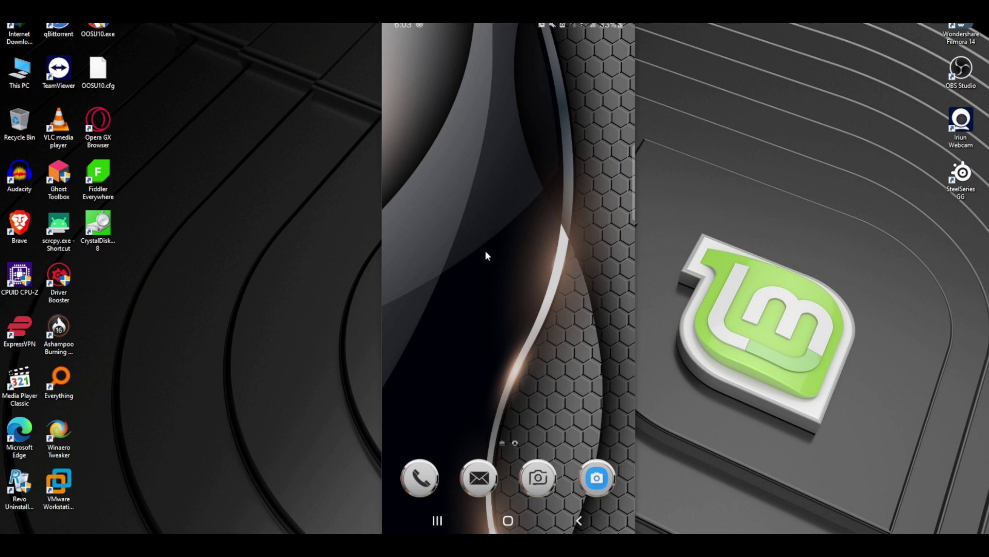
- Launch Samsung Camera in Video mode and record a roughly three-second test clip
click(549, 485)
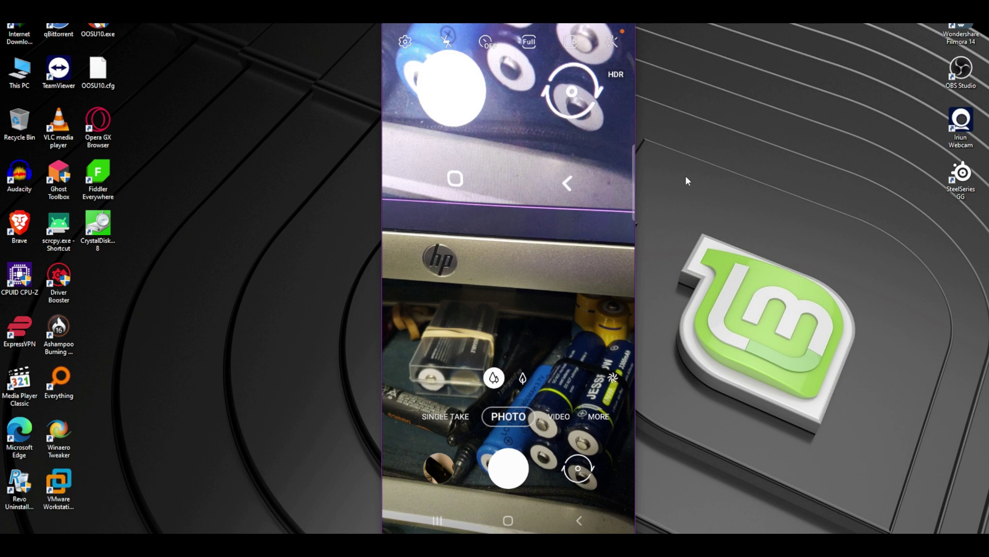
click(558, 416)
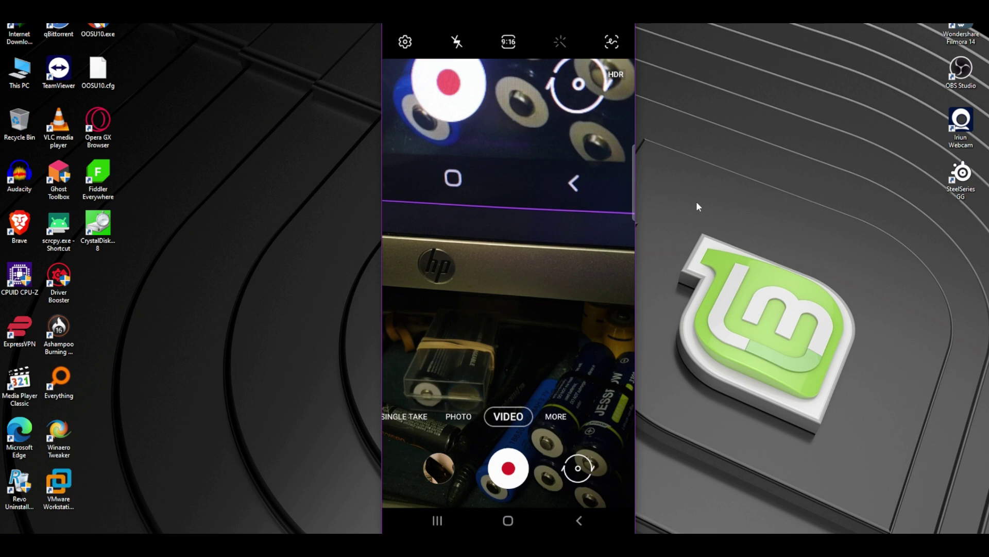
click(508, 468)
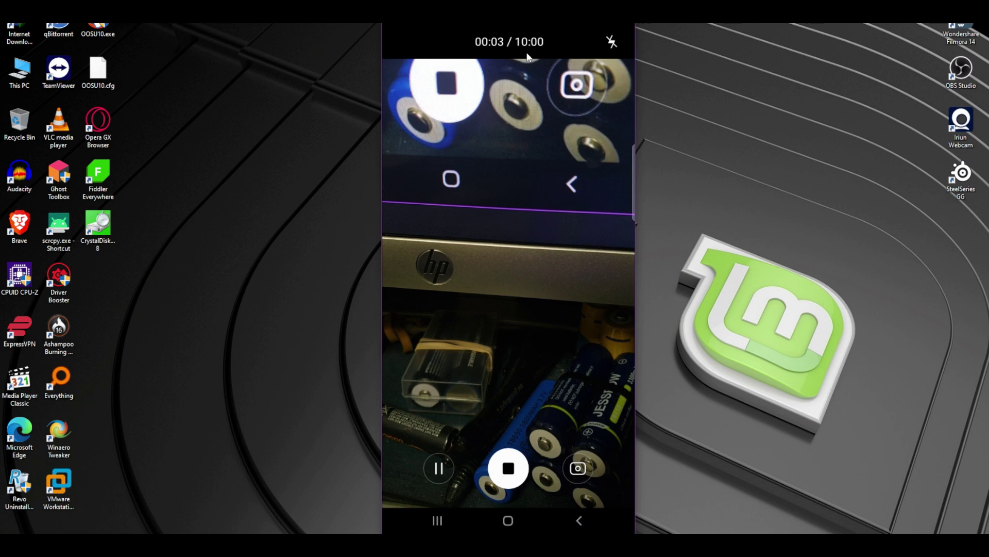
click(509, 469)
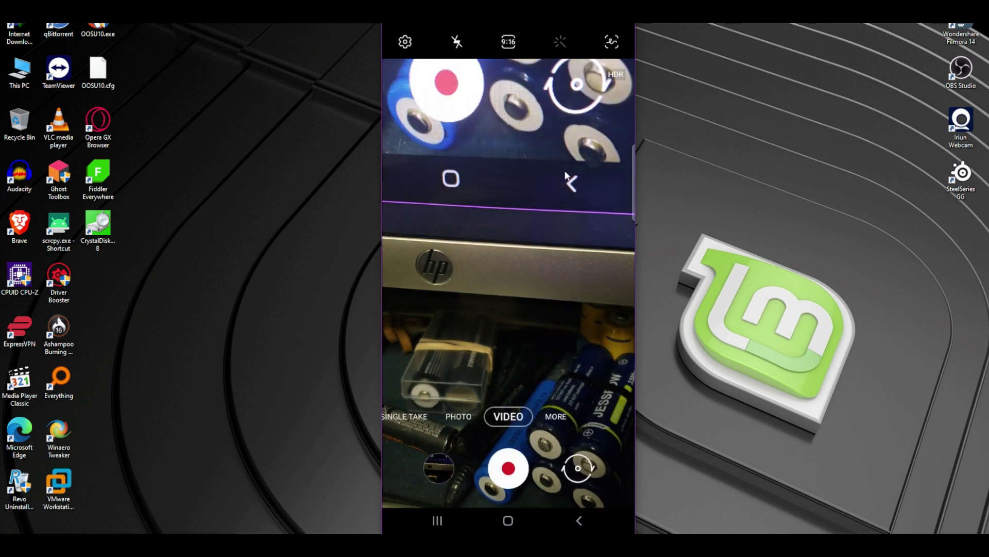
- Set rear video size to UHD 3840x2160 (60 fps) and record a four-second test clip
click(406, 42)
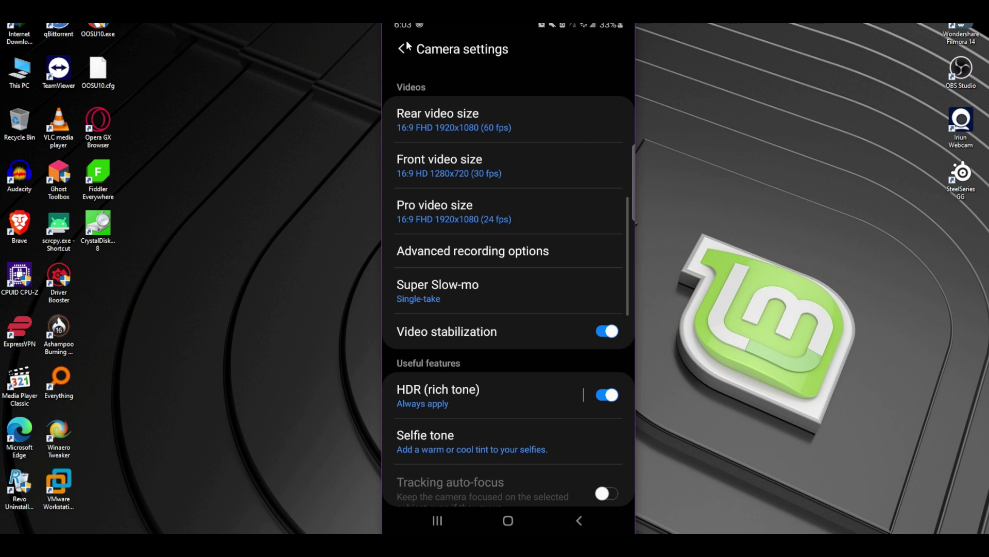
click(471, 126)
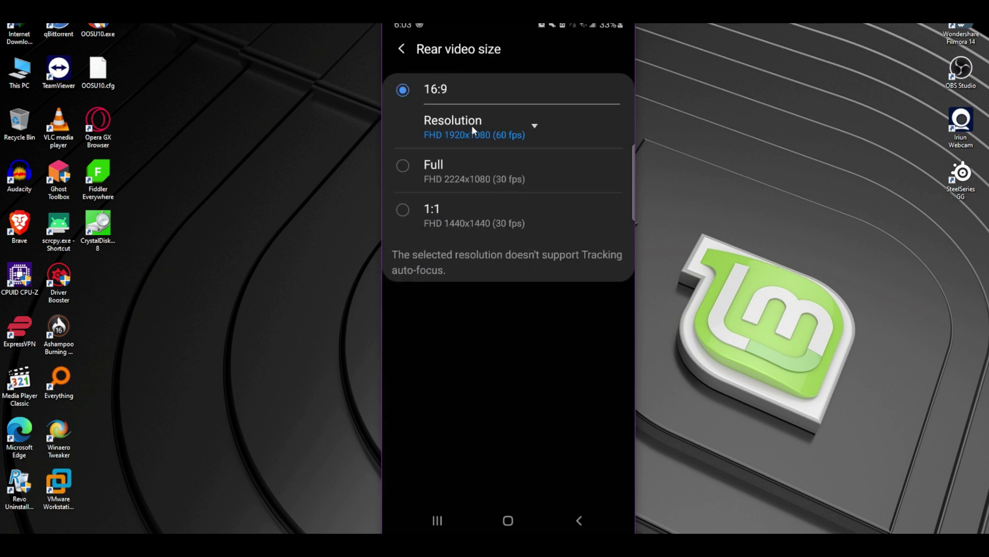
click(499, 134)
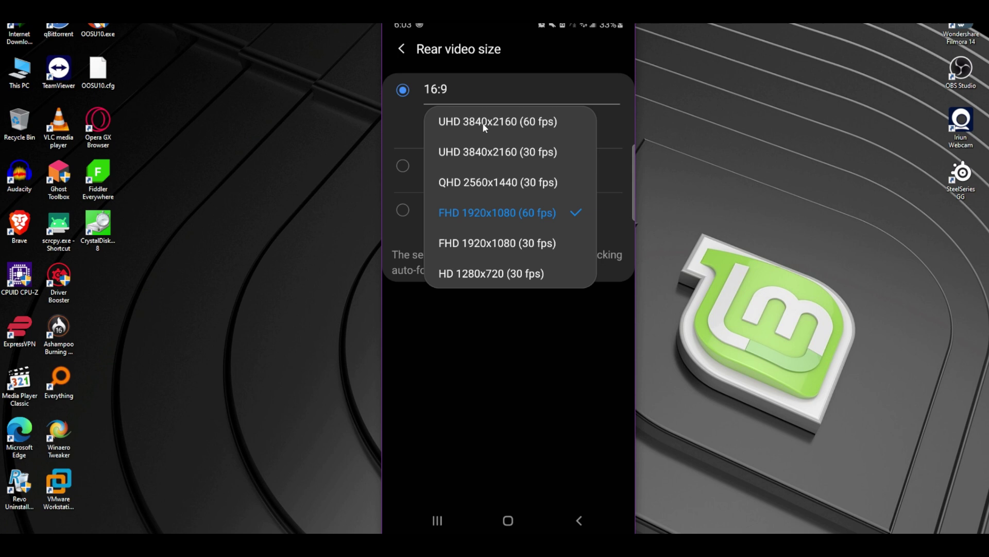
click(484, 123)
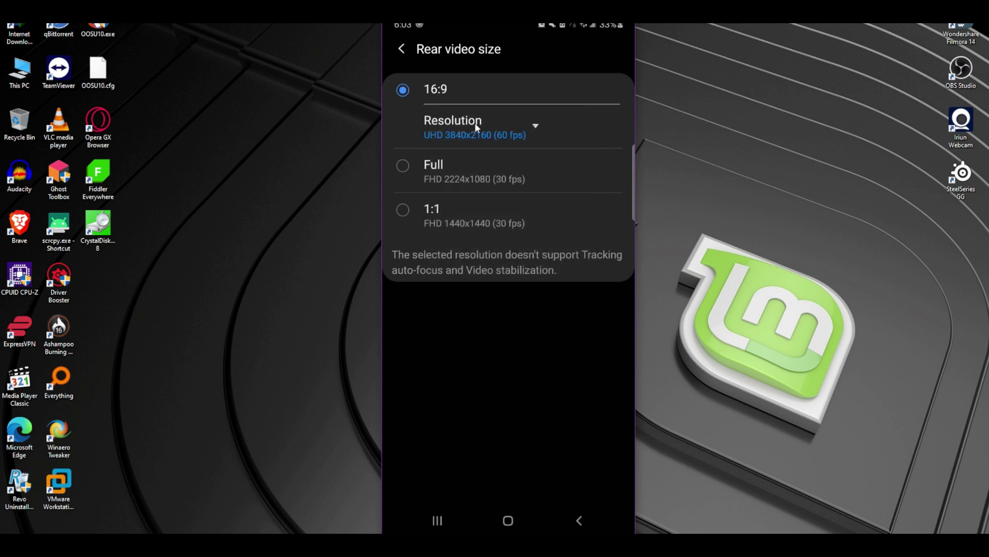
click(402, 50)
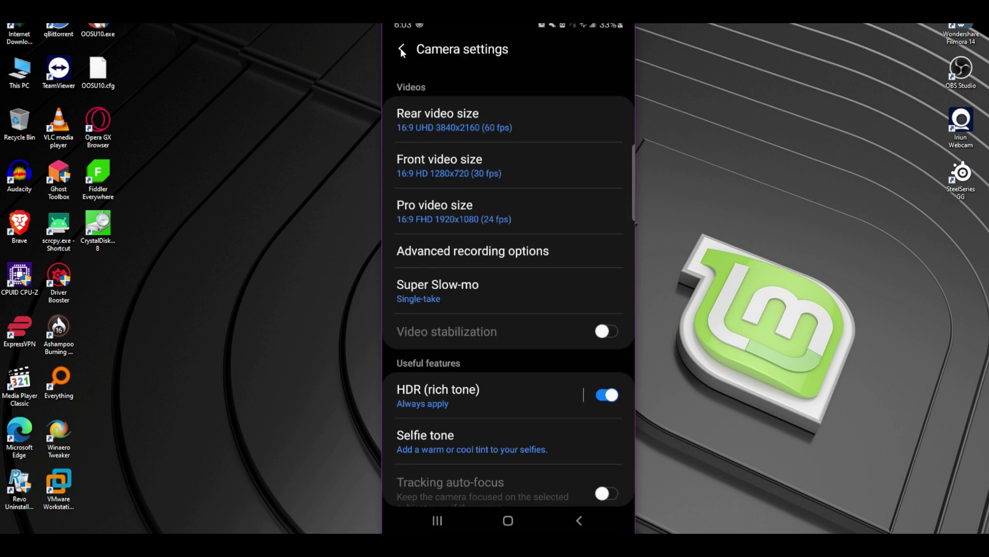
click(401, 49)
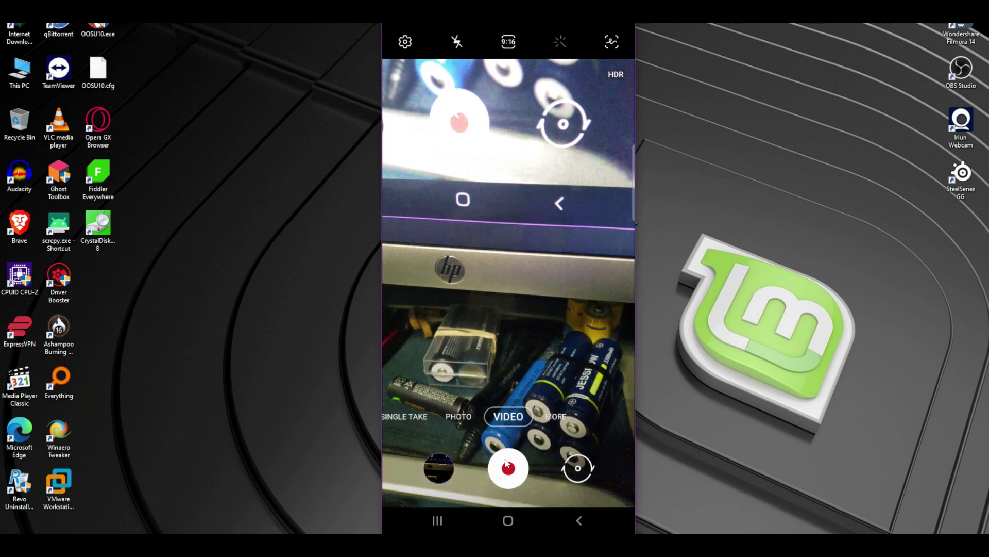
click(509, 467)
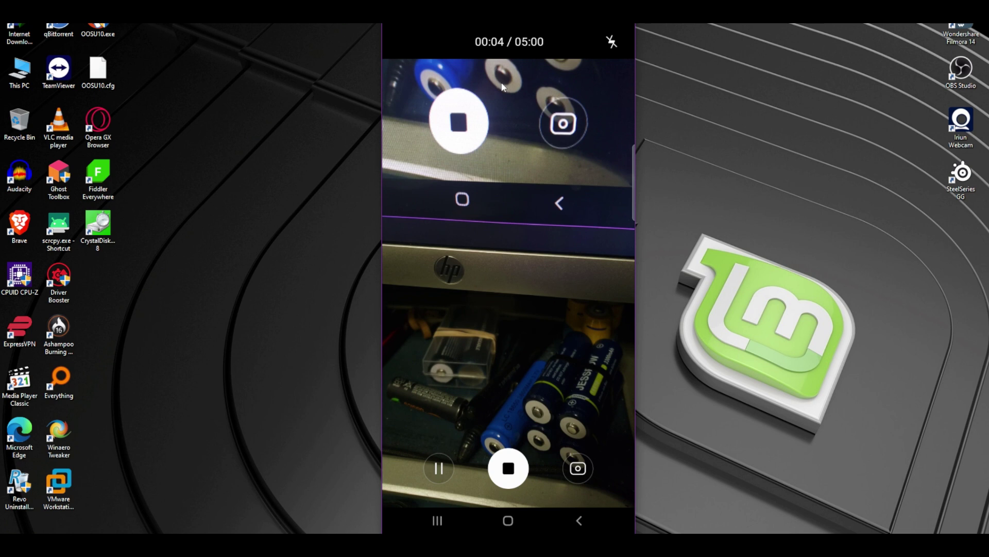
click(509, 467)
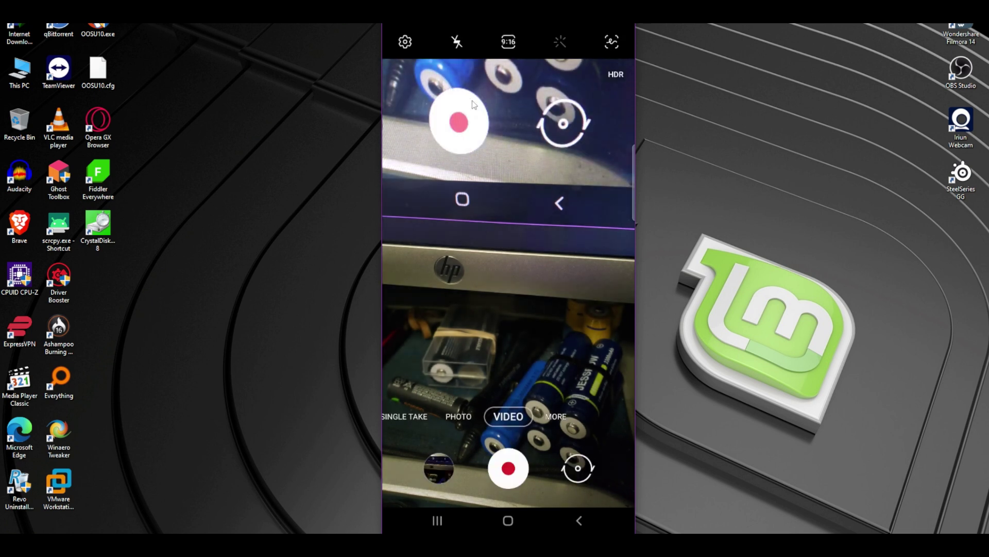
- Reopen Samsung Camera settings and scroll through the settings list
click(405, 42)
scroll(493, 302, down, 8)
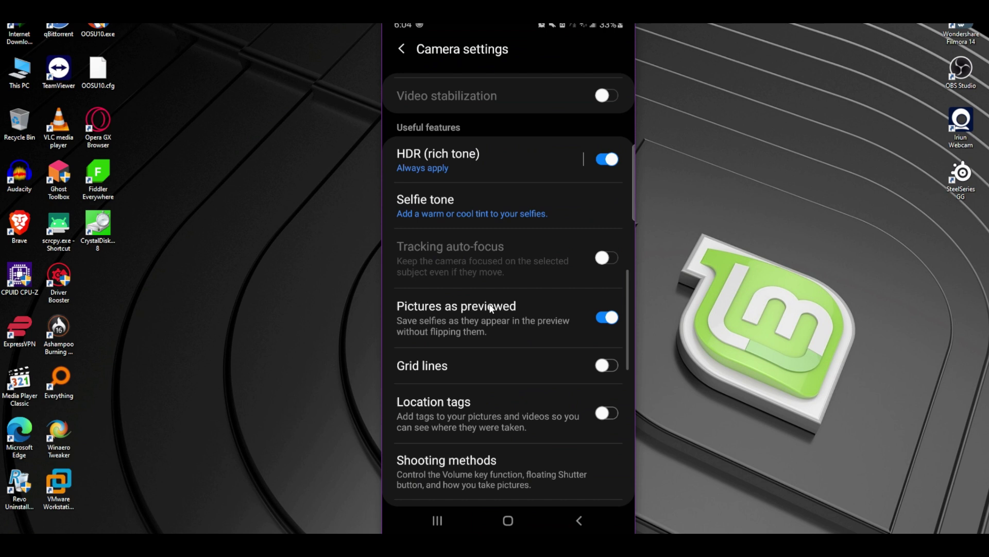
scroll(485, 302, down, 3)
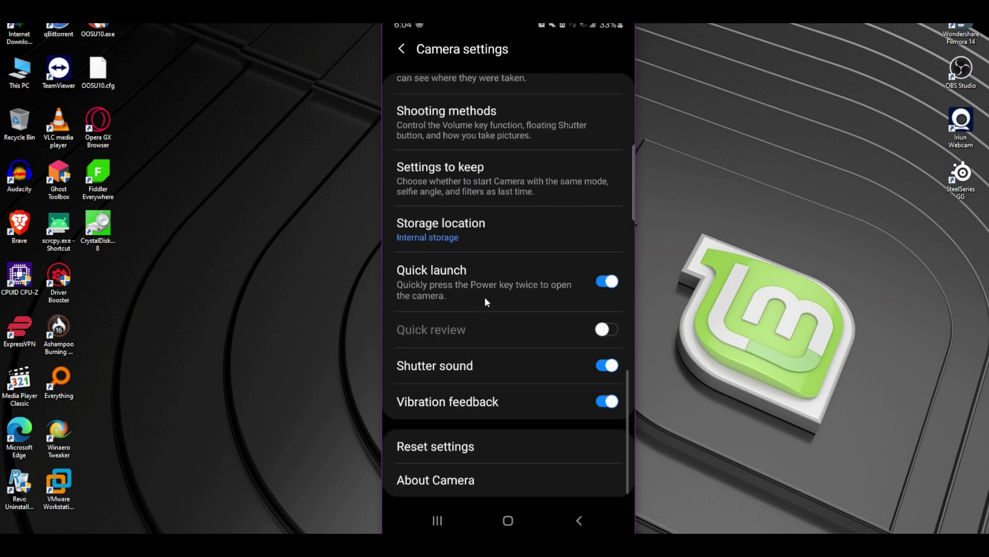
scroll(485, 301, up, 10)
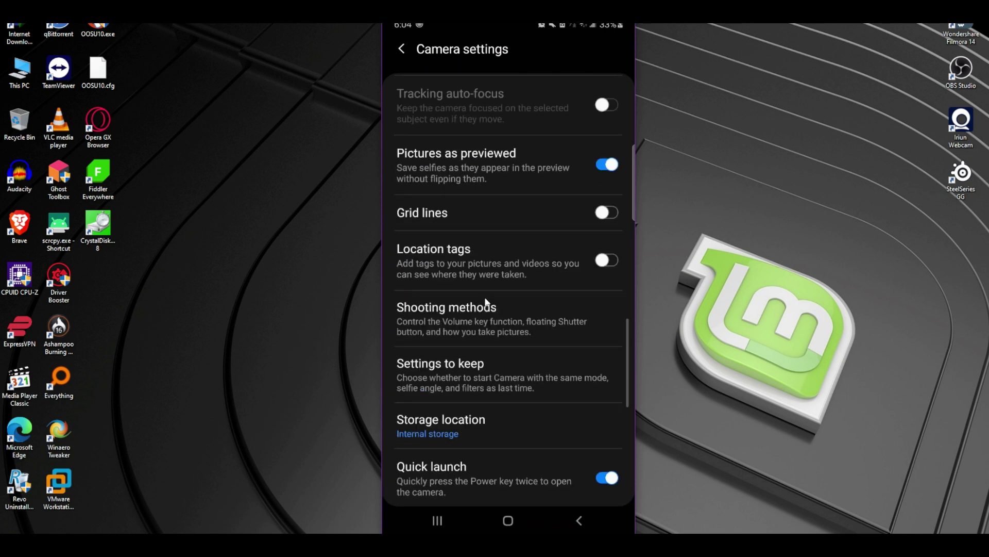
scroll(485, 301, up, 8)
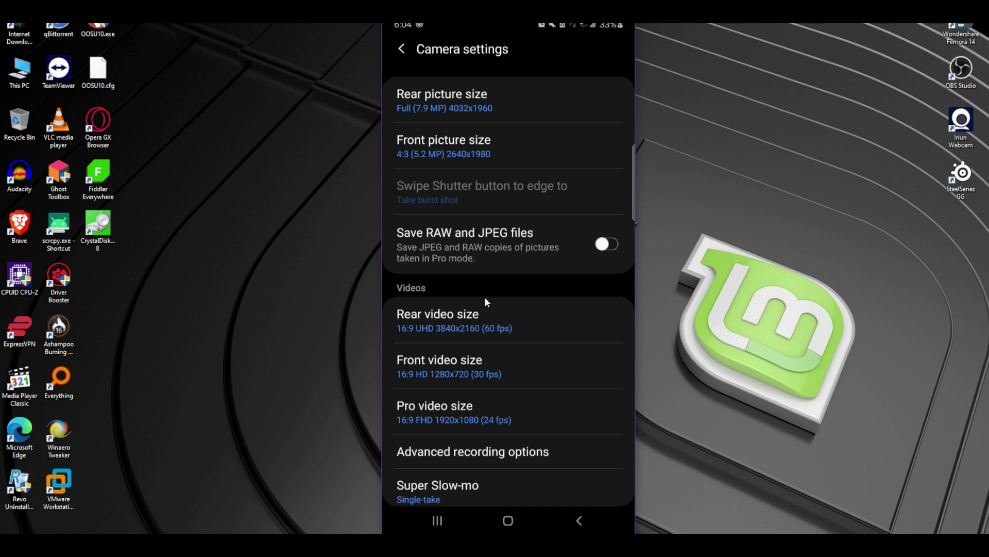
scroll(485, 296, up, 8)
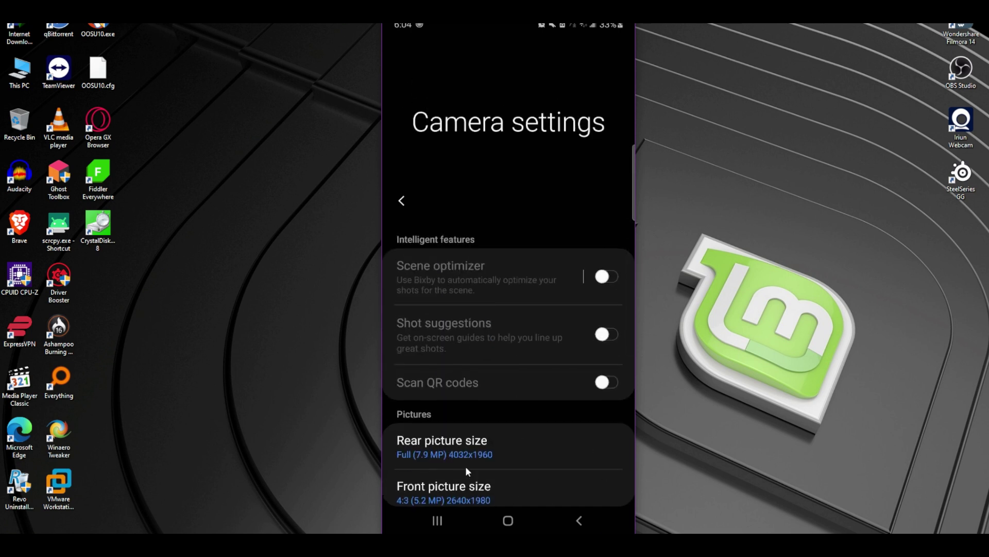
- Go home and swipe the Camera card away in Recents
click(506, 520)
click(437, 521)
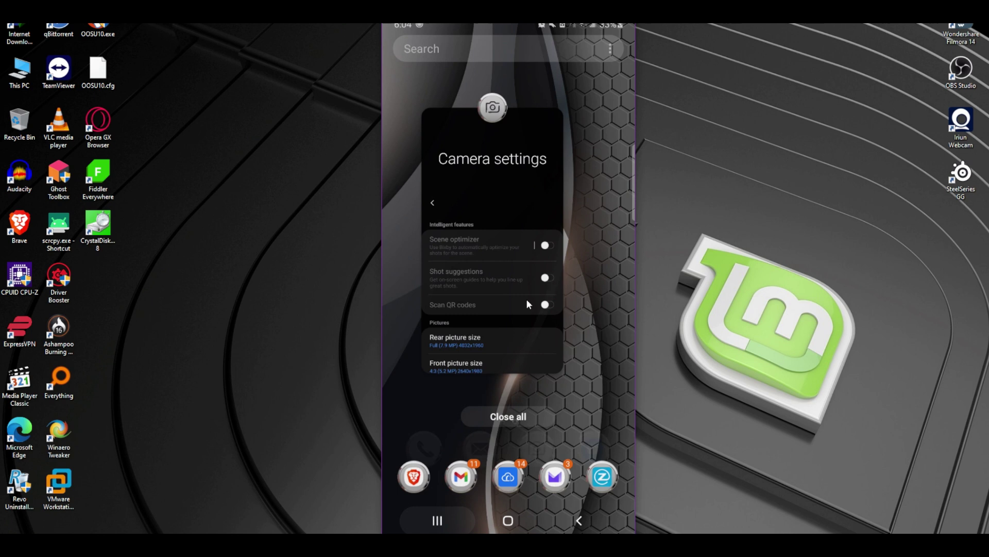
drag(527, 299, 528, 129)
drag(553, 341, 538, 134)
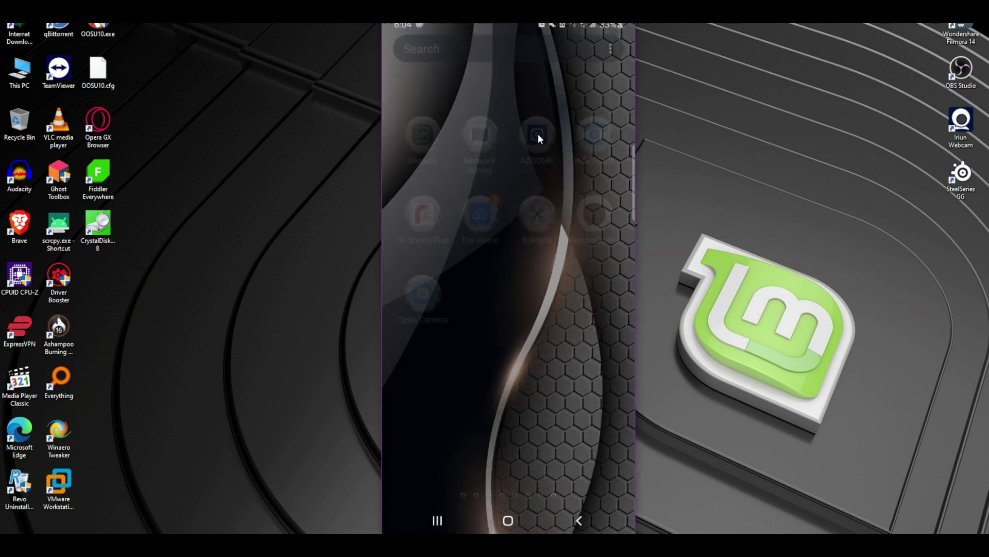
drag(529, 204, 521, 488)
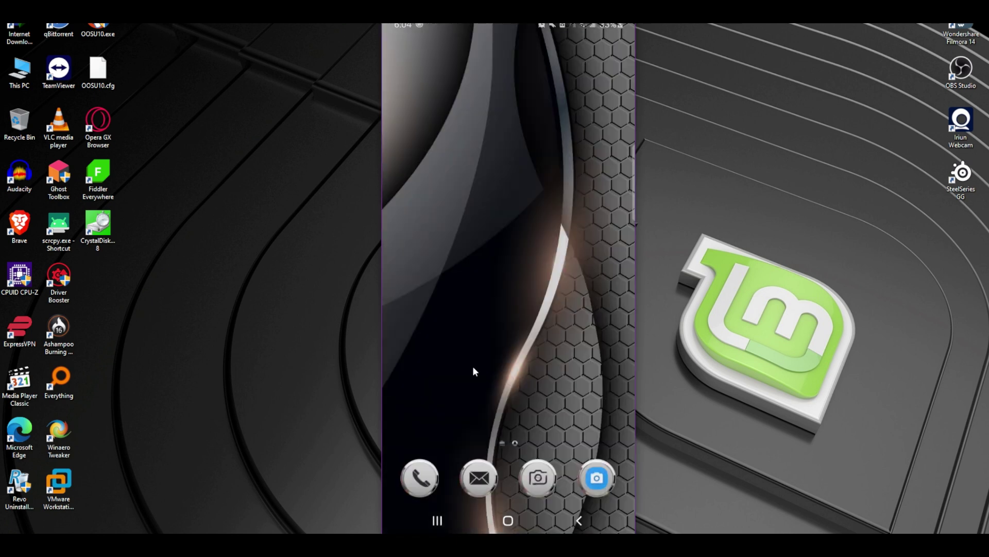
drag(469, 326, 468, 180)
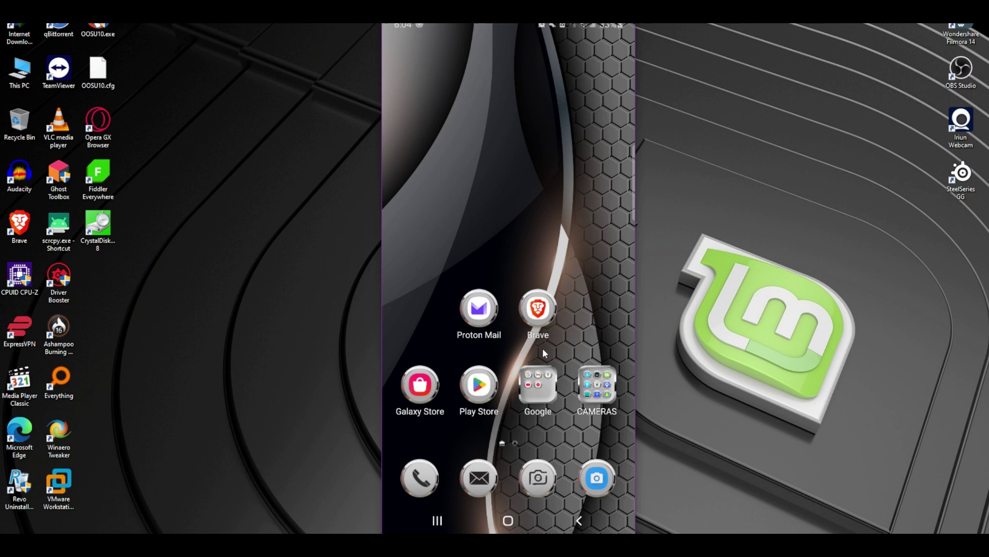
- Search the Play Store for 'open camera', browse Filmic Pro's page, and return to results
click(461, 51)
text(open camera)
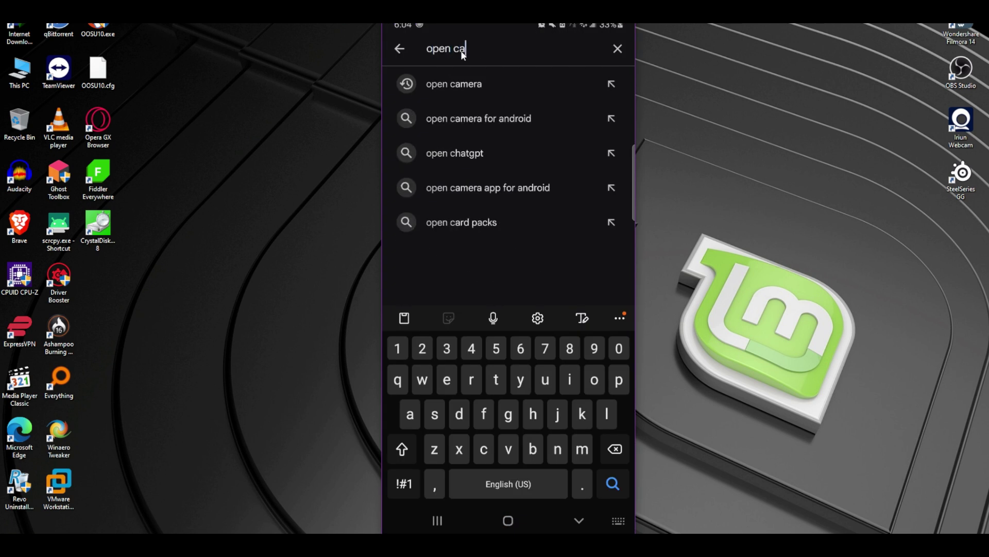
click(465, 83)
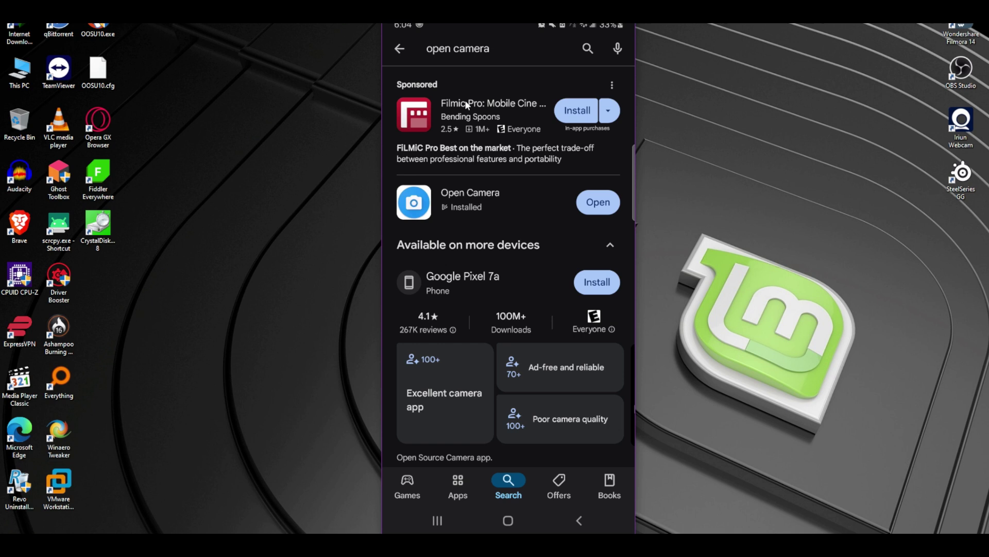
click(462, 111)
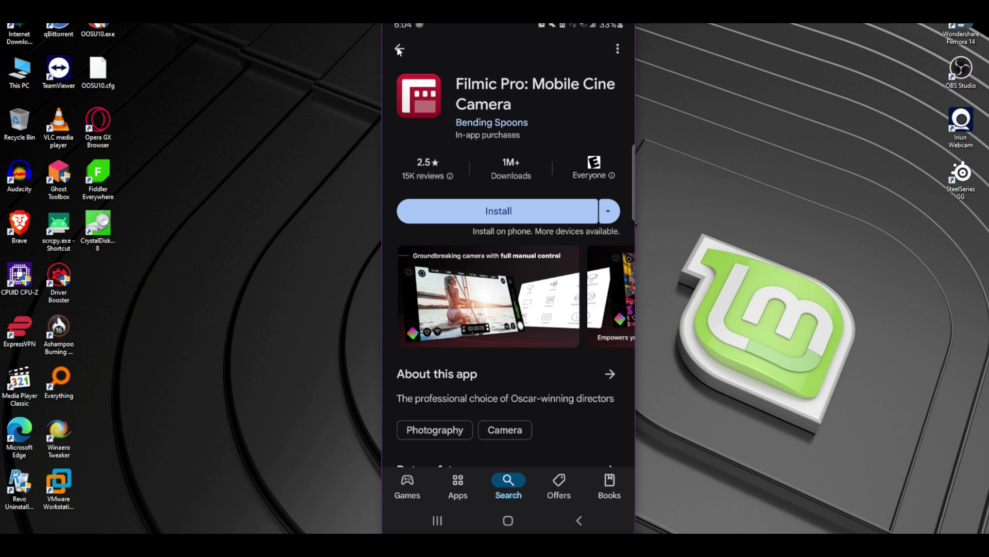
drag(513, 273, 406, 309)
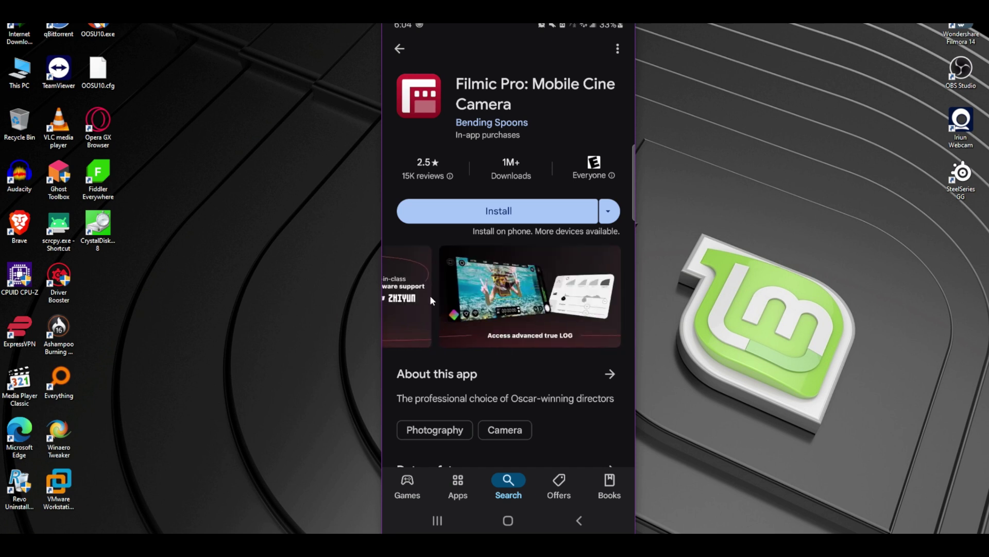
click(400, 49)
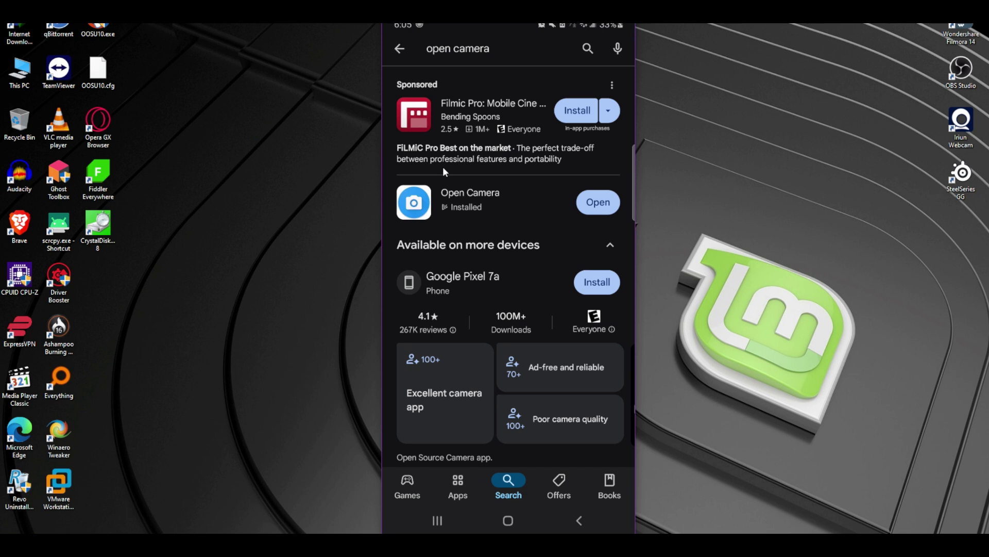
- Launch Open Camera from its store page, switch back camera, and zoom in to about 2.41x
click(465, 191)
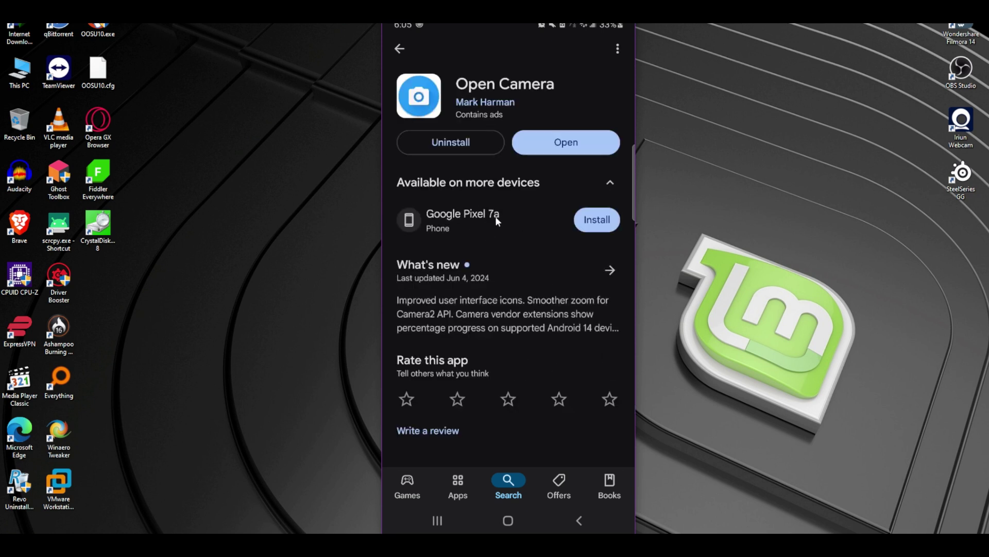
click(538, 149)
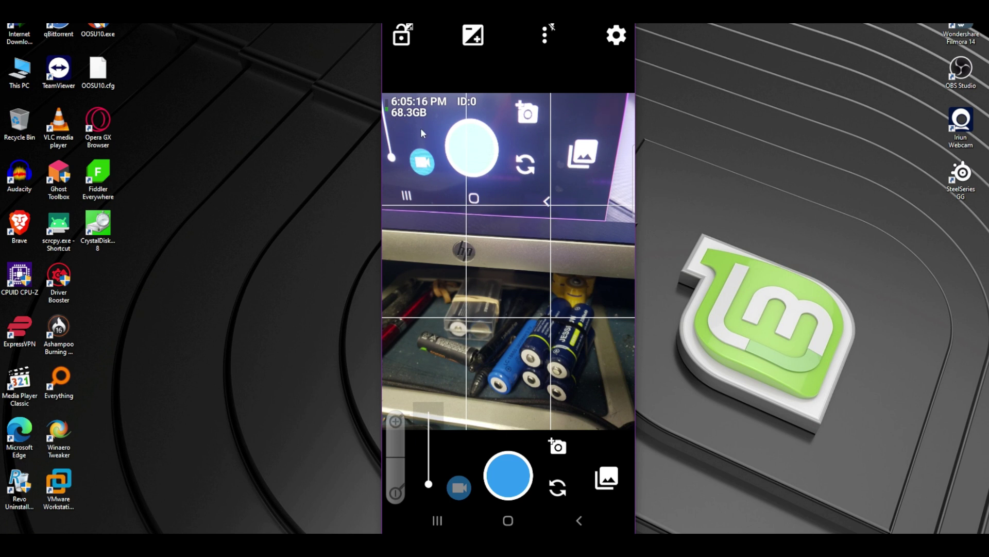
click(557, 446)
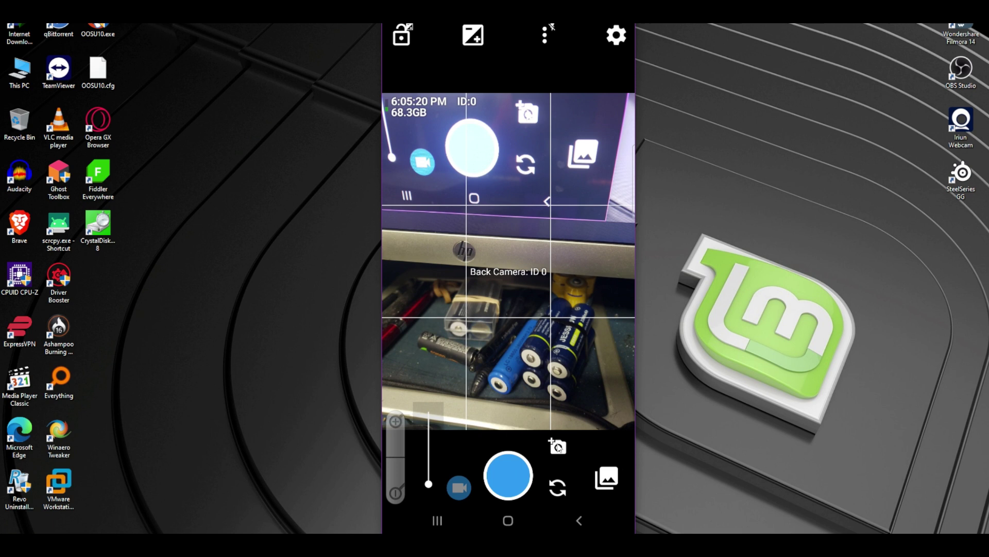
mouse_move(429, 484)
mouse_down()
mouse_move(430, 458)
mouse_move(430, 473)
mouse_up()
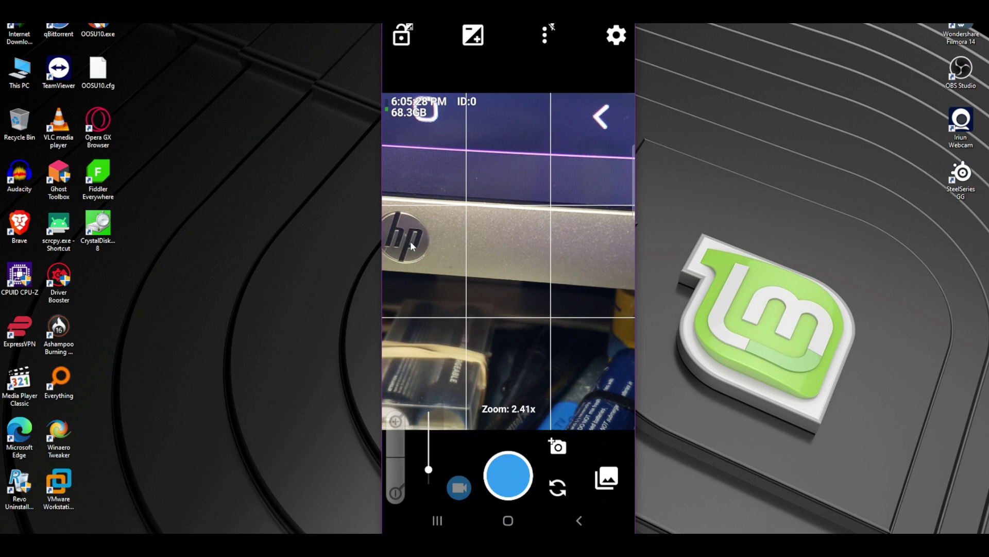
- Browse Open Camera's More camera controls options, such as shutter sound, save location and startup auto-focus
click(616, 35)
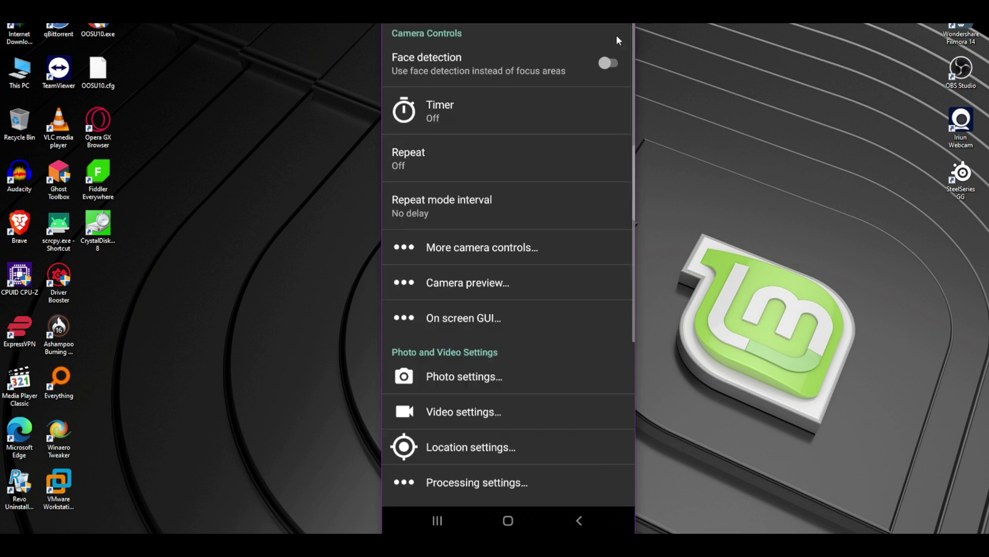
click(474, 248)
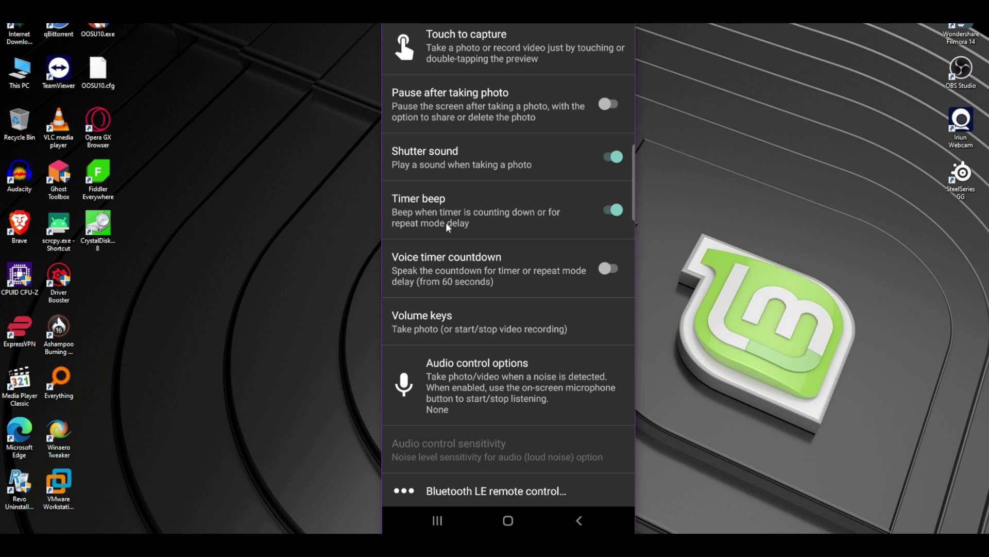
scroll(475, 205, down, 6)
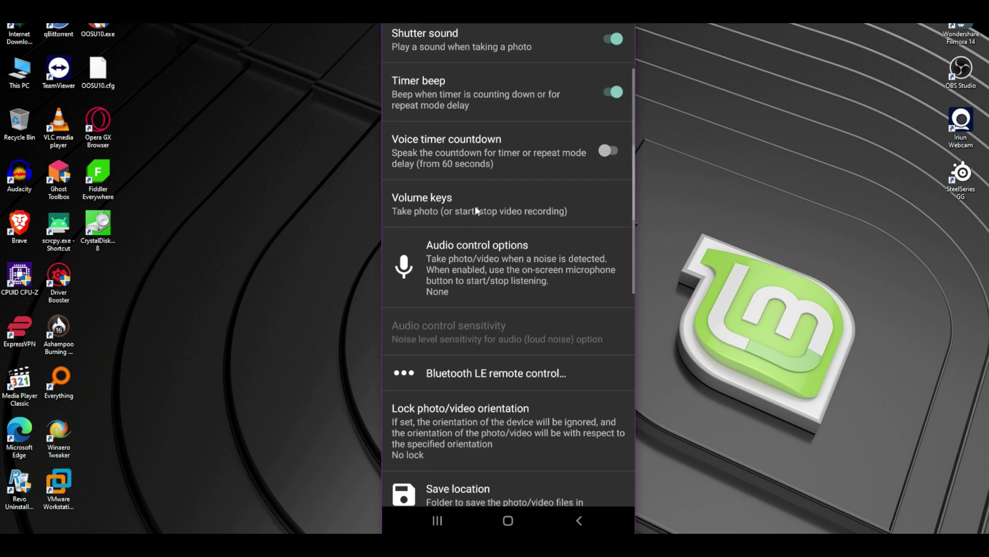
scroll(474, 199, down, 3)
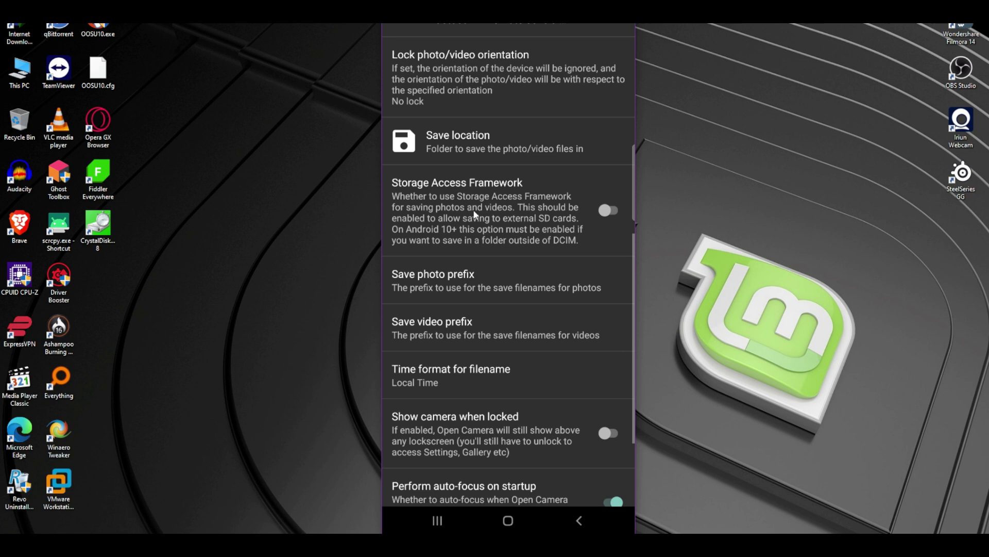
scroll(472, 209, down, 3)
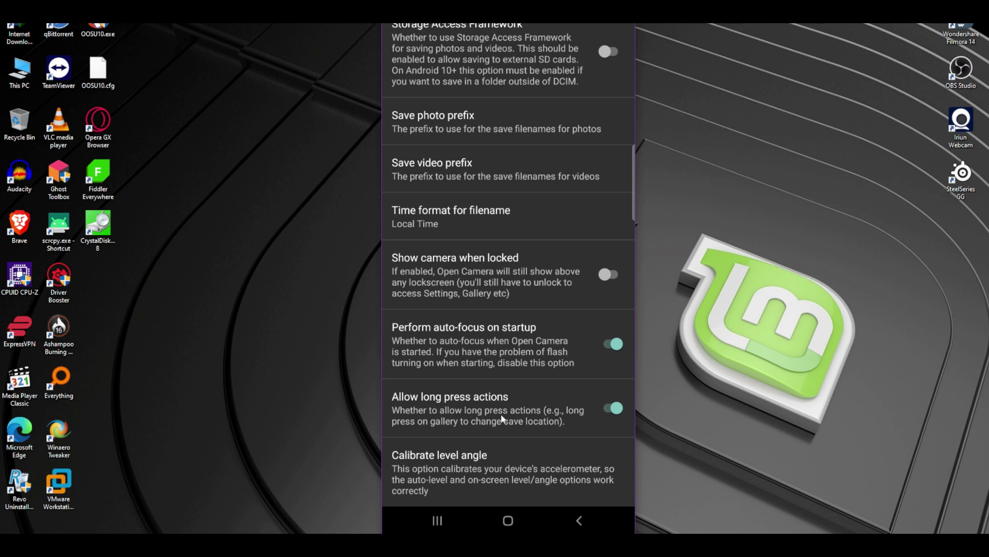
- In Open Camera's Video settings, choose 4K 3840x2160 as the video resolution
click(579, 520)
scroll(479, 233, up, 5)
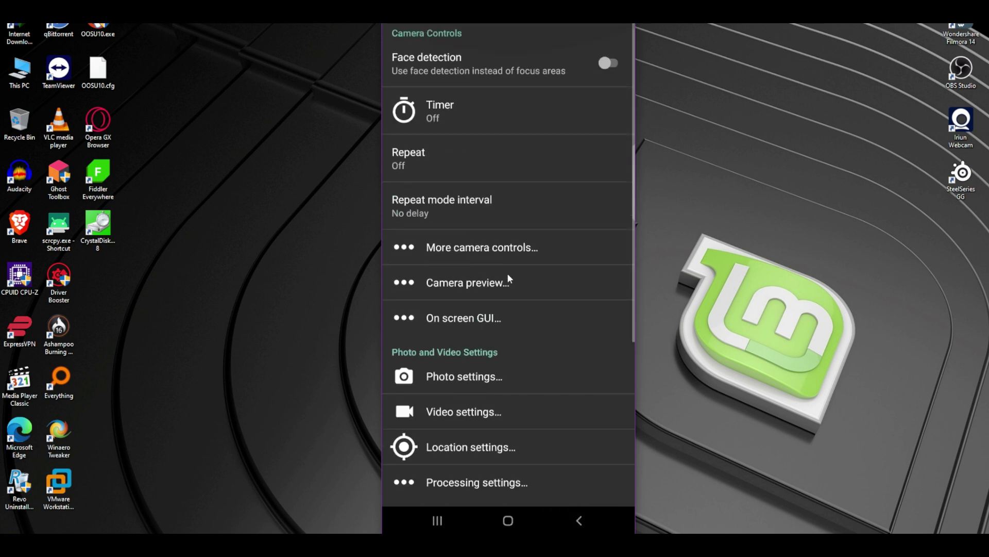
click(469, 415)
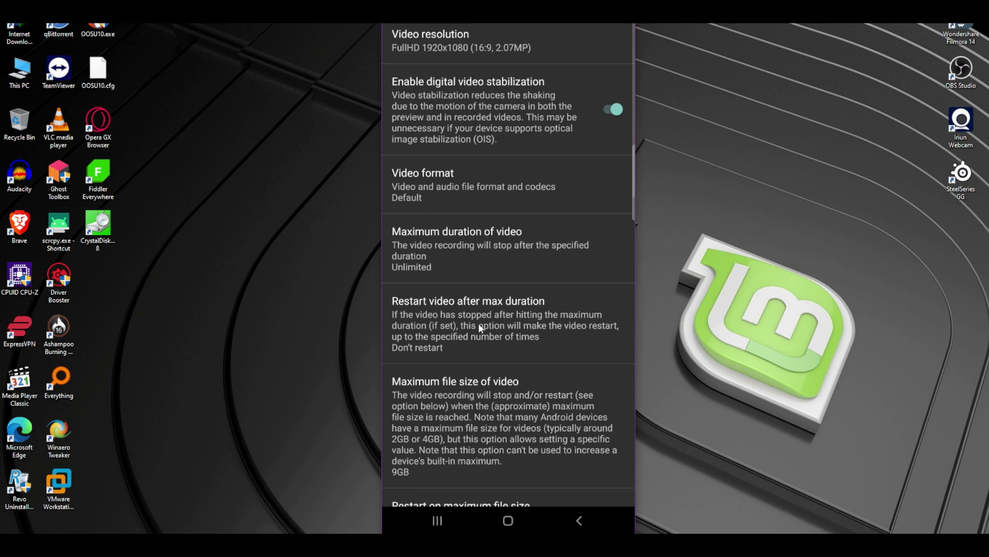
click(457, 37)
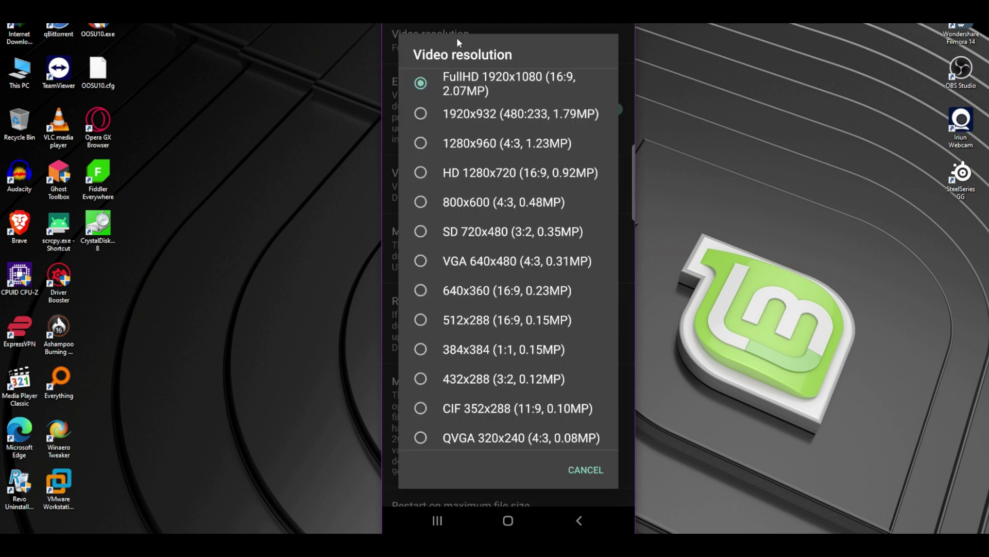
scroll(481, 301, down, 2)
scroll(481, 278, up, 5)
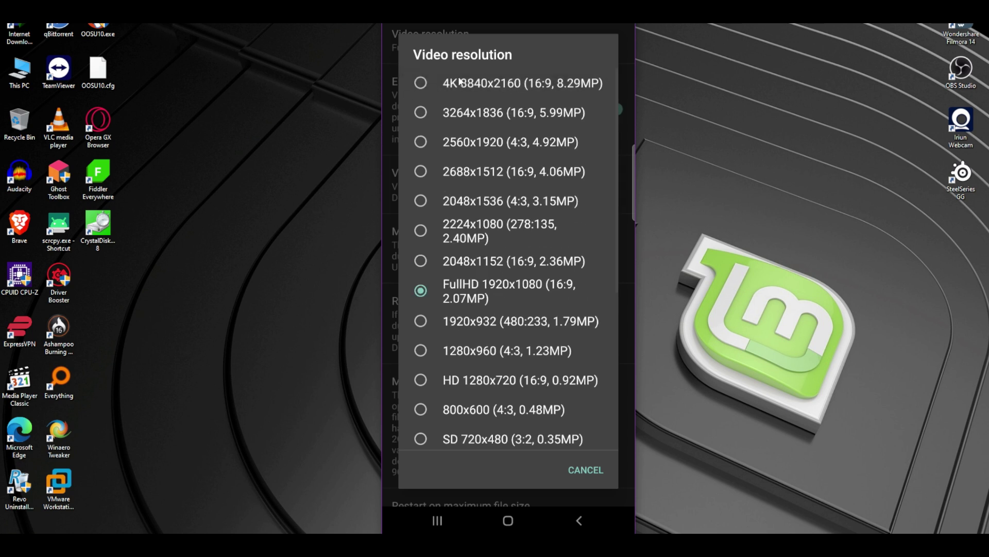
click(420, 83)
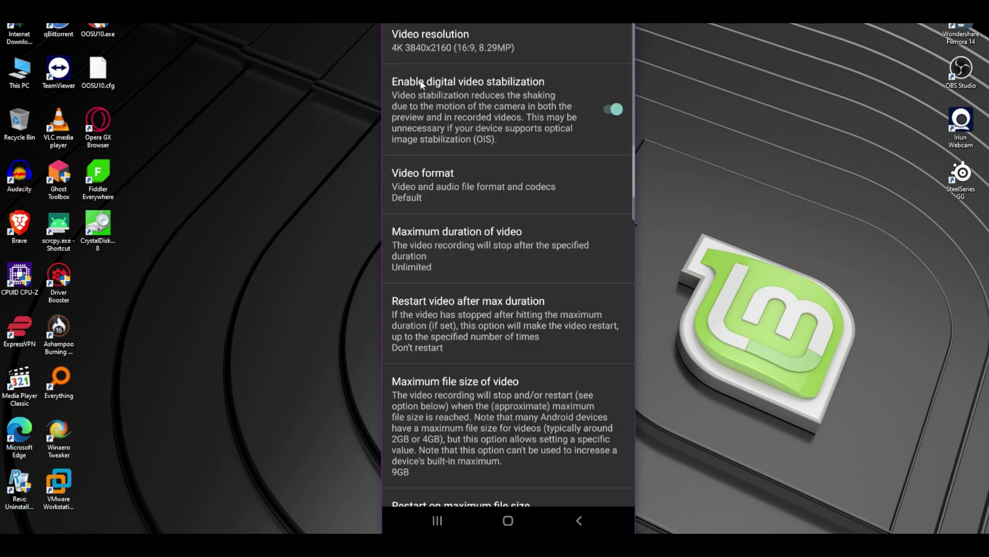
- Set video format to MPEG4 H264 and leave maximum duration at Unlimited
click(472, 187)
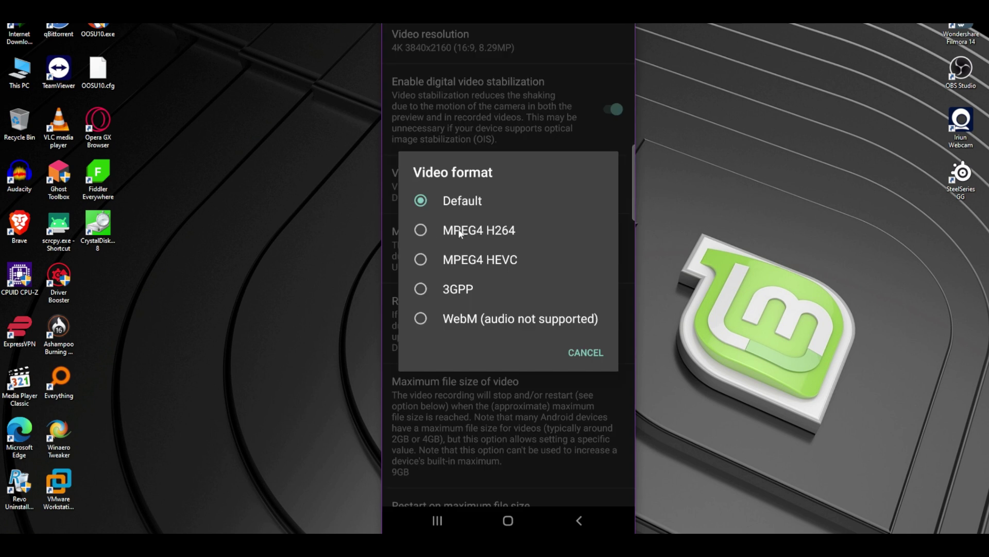
click(460, 231)
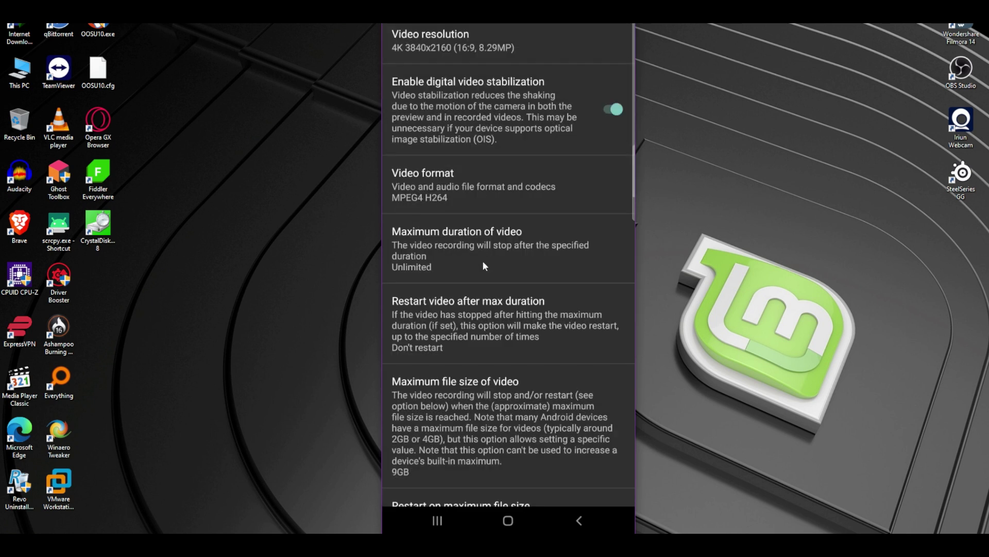
scroll(483, 263, down, 2)
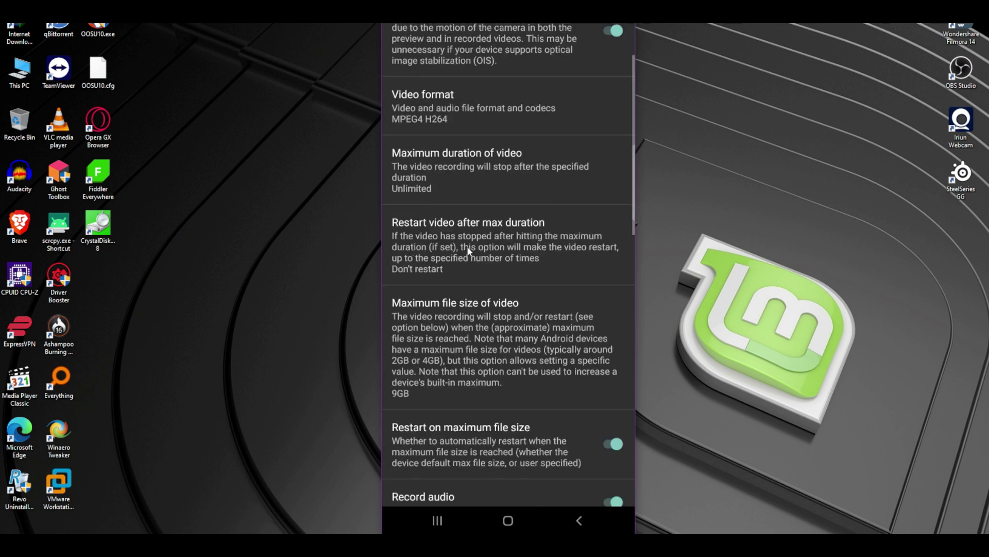
click(460, 175)
scroll(455, 258, down, 5)
scroll(456, 297, down, 2)
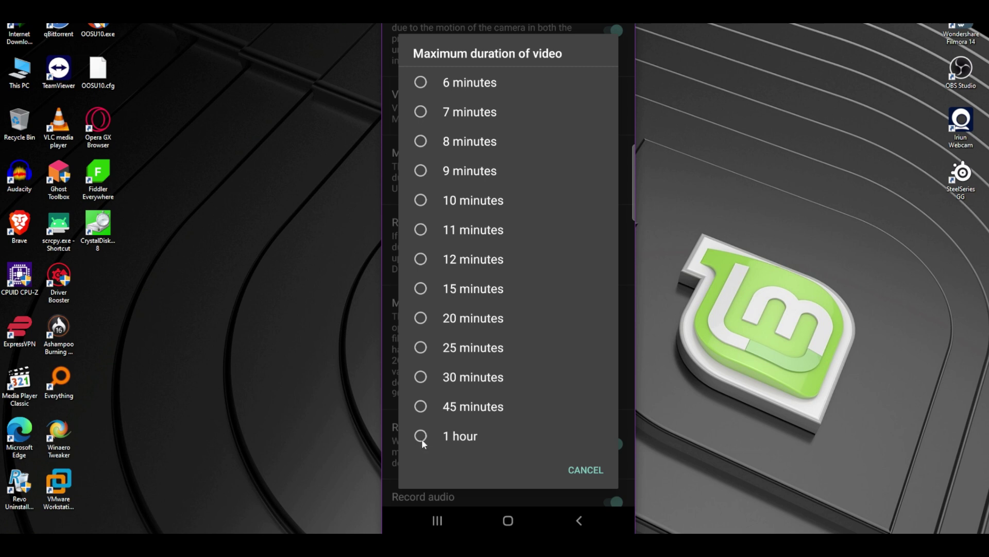
scroll(490, 295, up, 6)
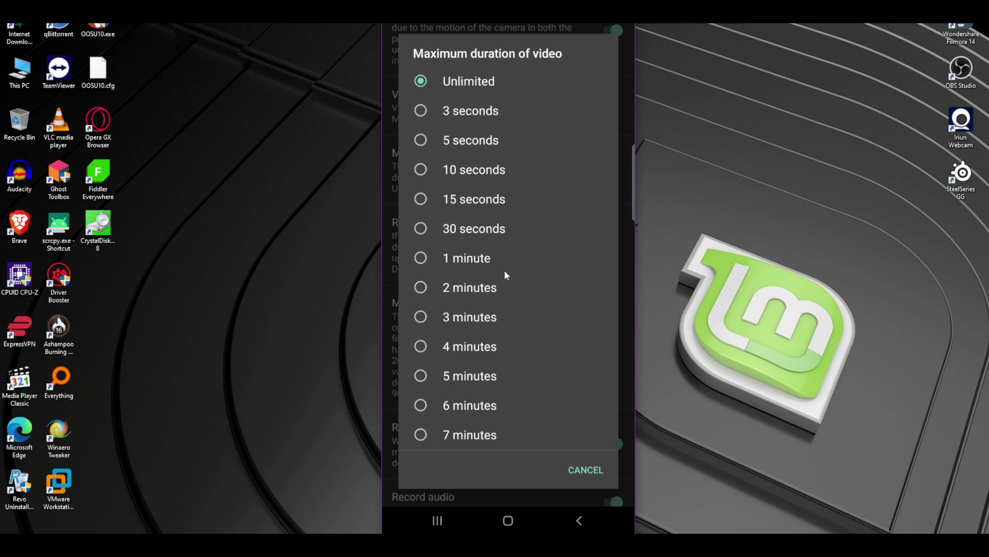
click(581, 467)
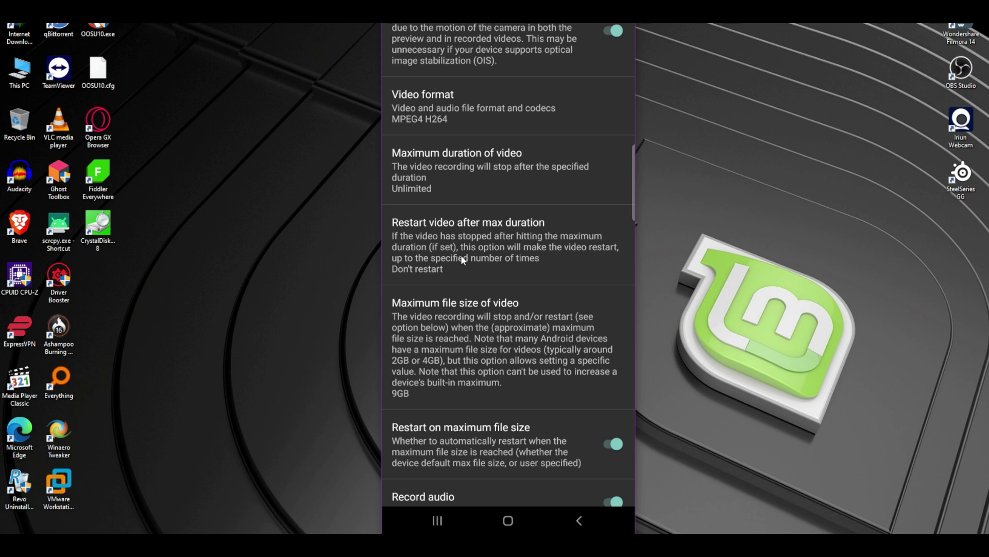
- Leave the maximum video file size at 9GB
scroll(461, 260, down, 2)
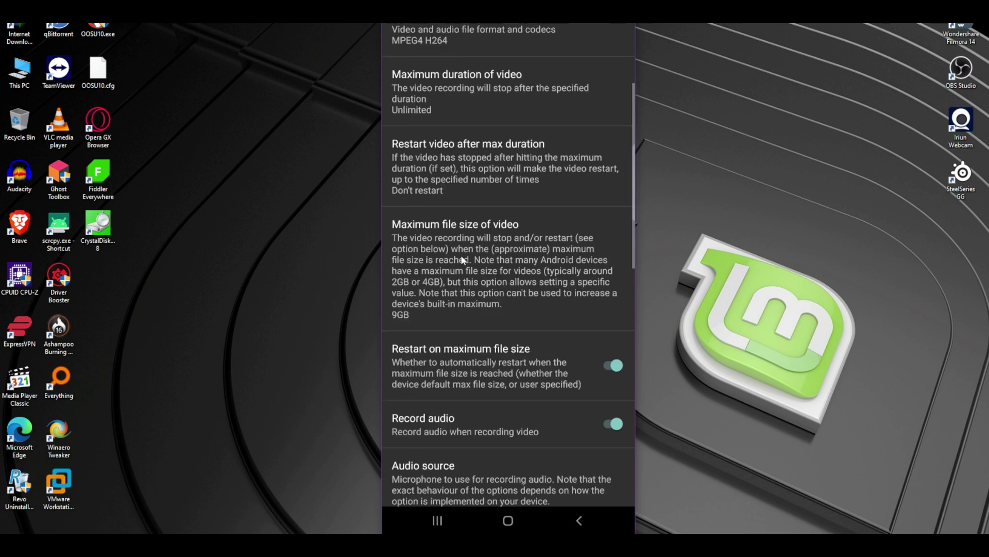
scroll(463, 260, down, 2)
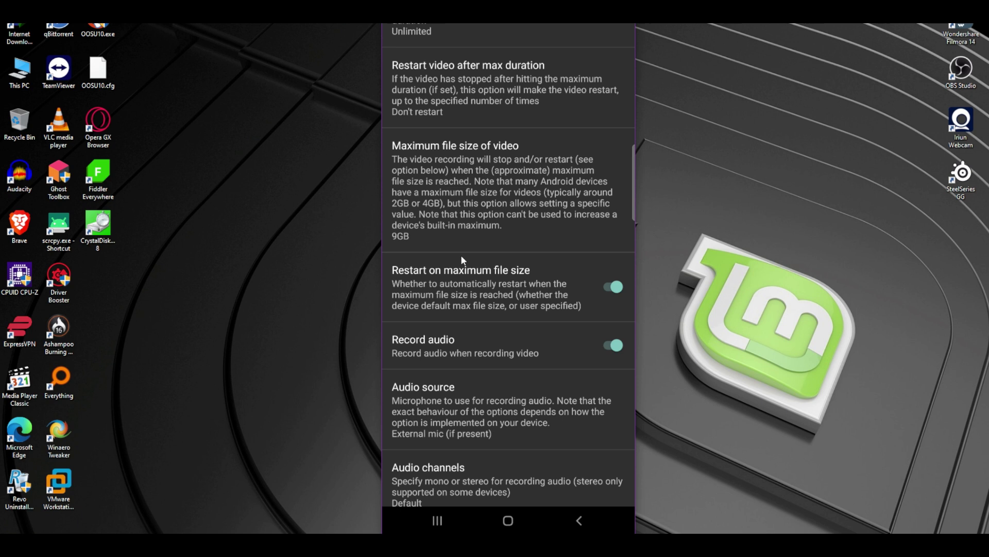
click(474, 192)
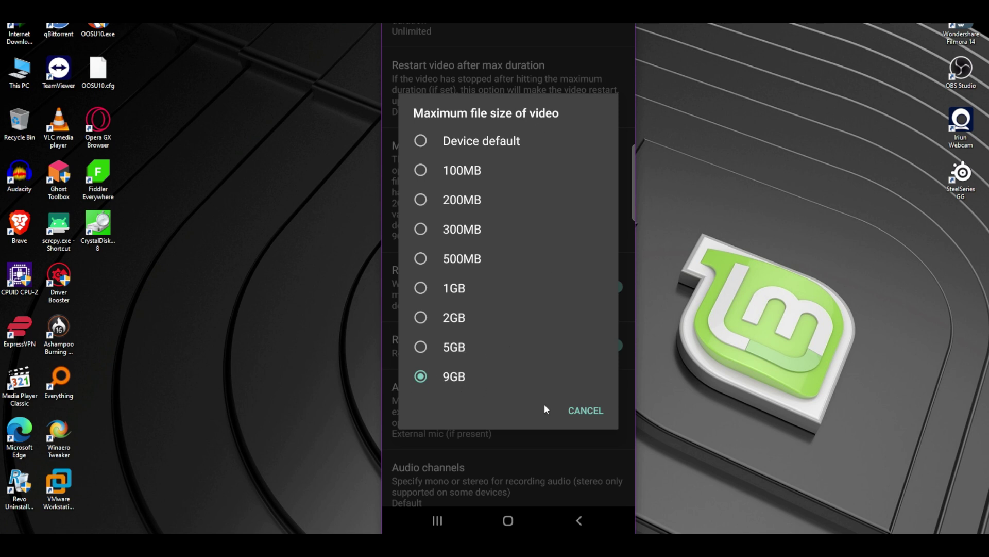
click(581, 407)
scroll(471, 311, down, 3)
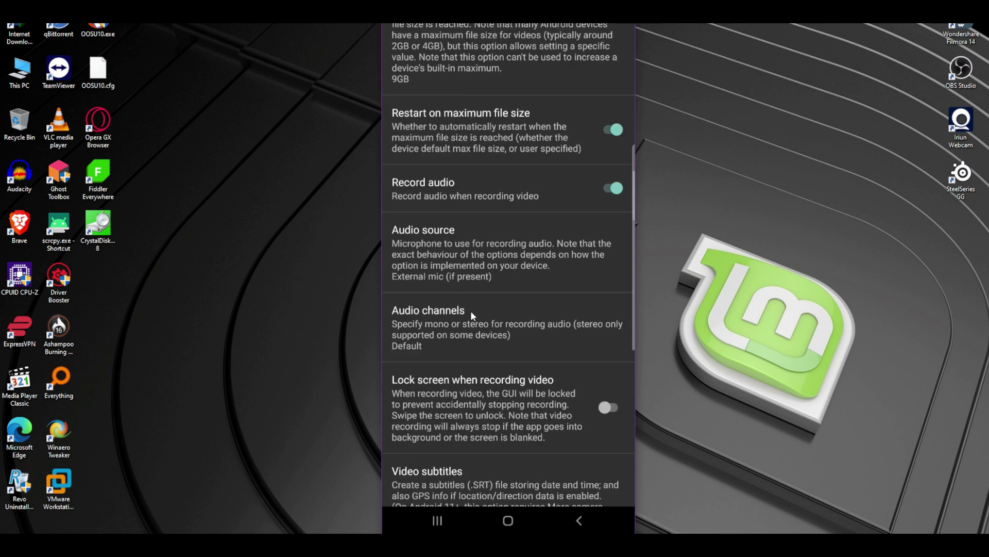
click(459, 248)
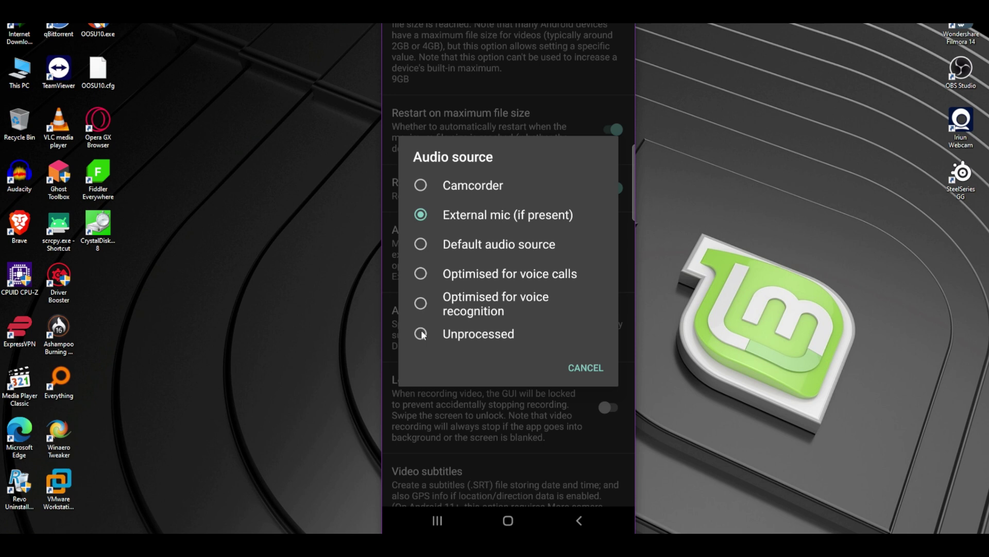
click(465, 307)
click(468, 242)
click(421, 215)
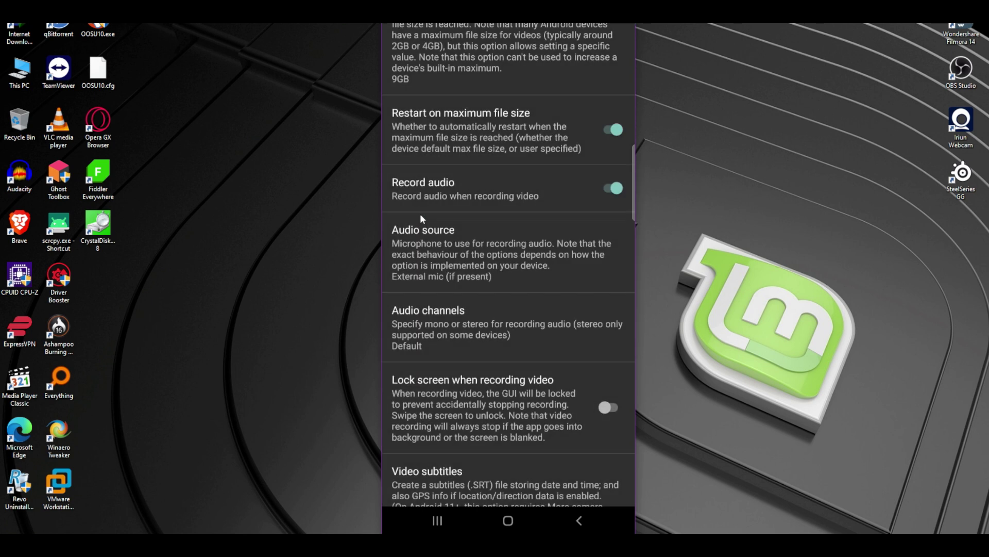
click(446, 320)
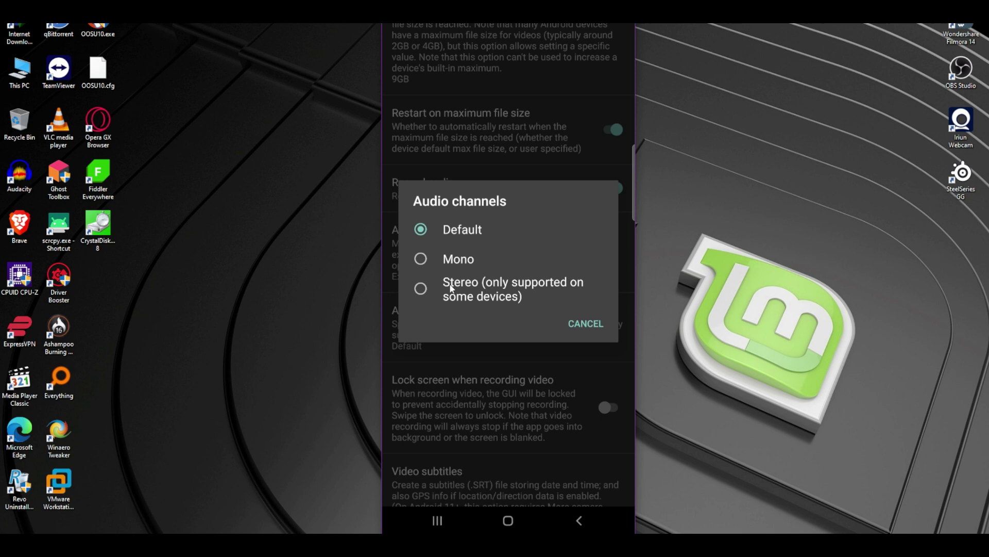
click(586, 323)
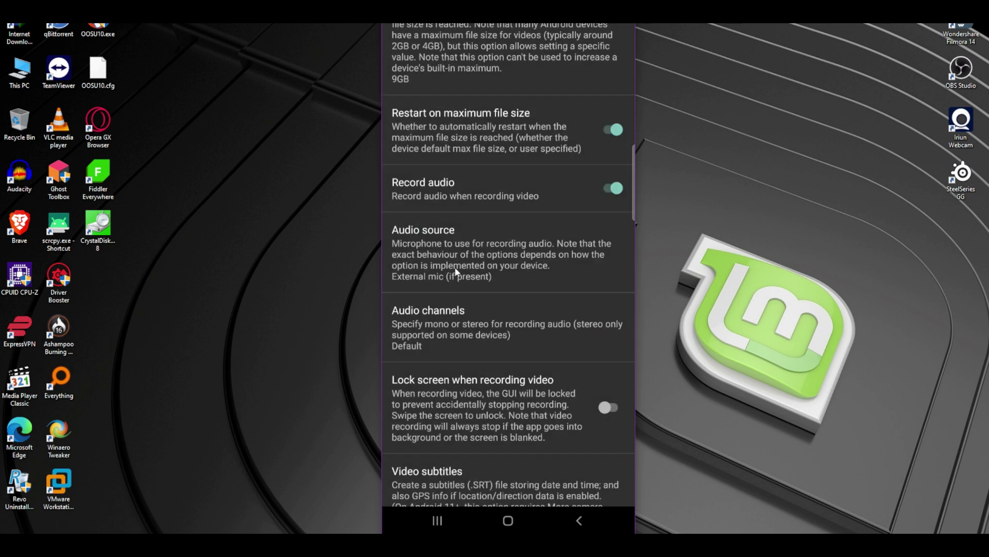
scroll(456, 269, down, 5)
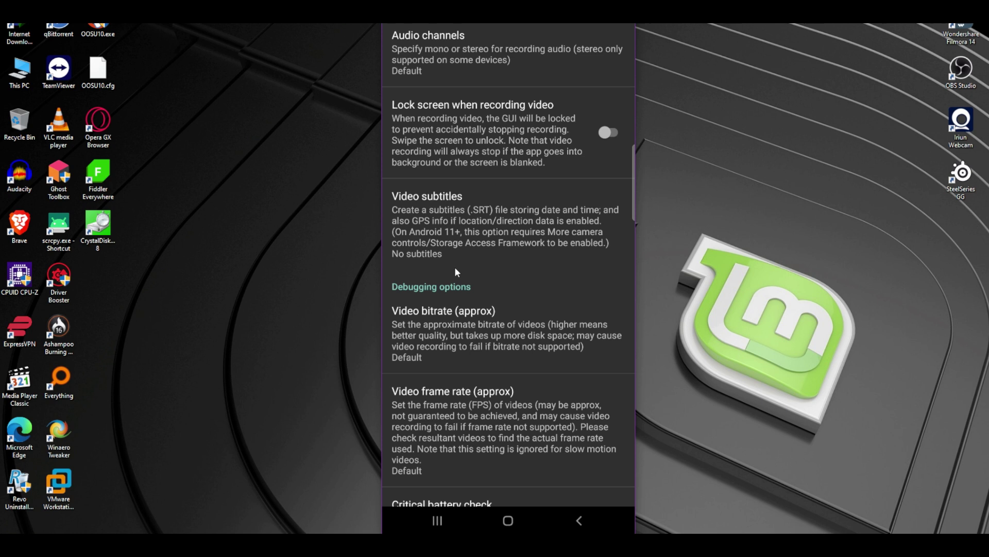
scroll(455, 267, down, 2)
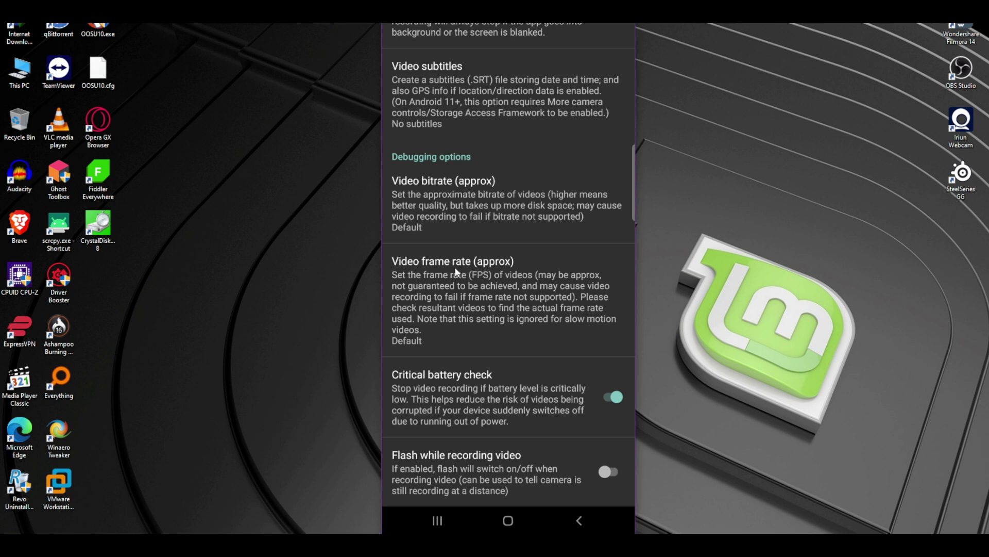
- Review the video bitrate choices, leaving bitrate at Default
scroll(456, 270, up, 2)
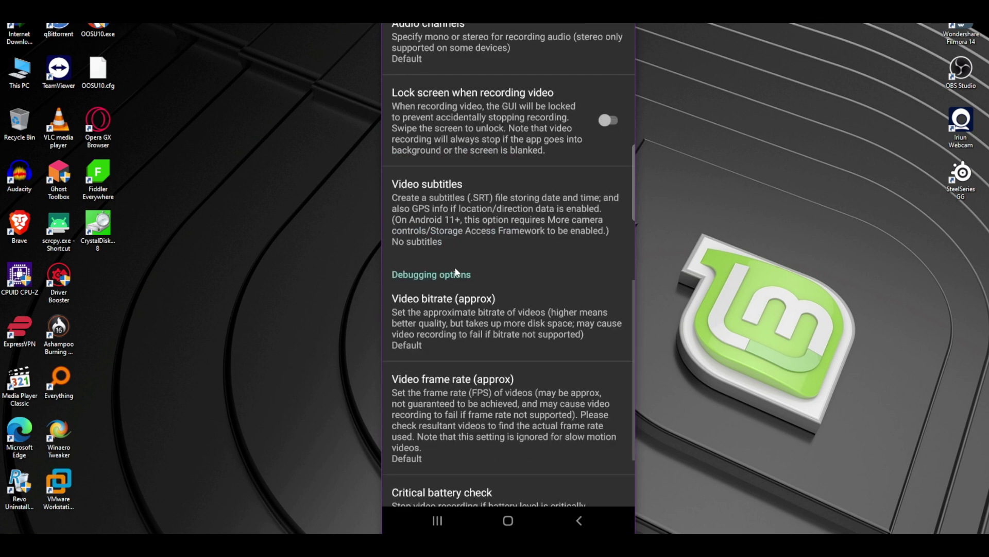
click(465, 306)
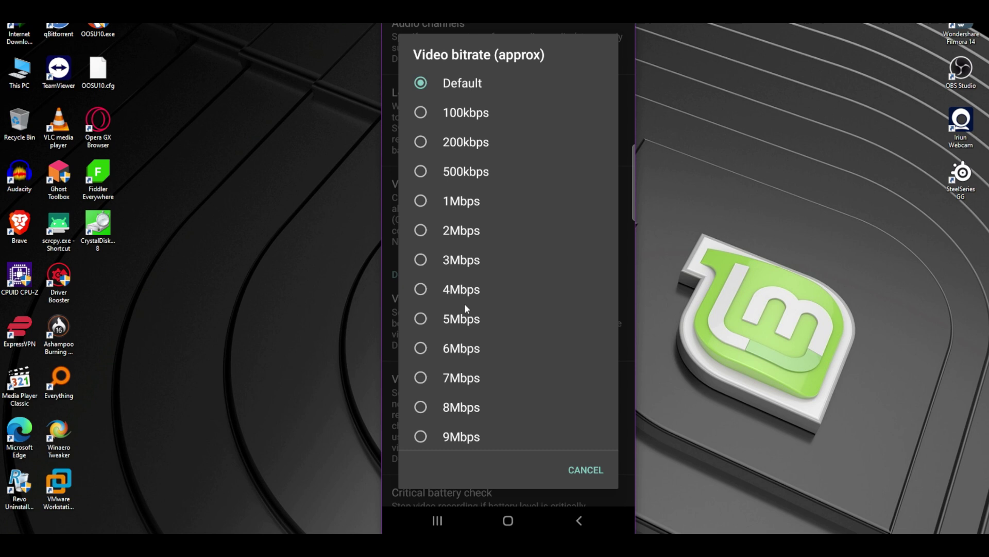
scroll(465, 305, down, 8)
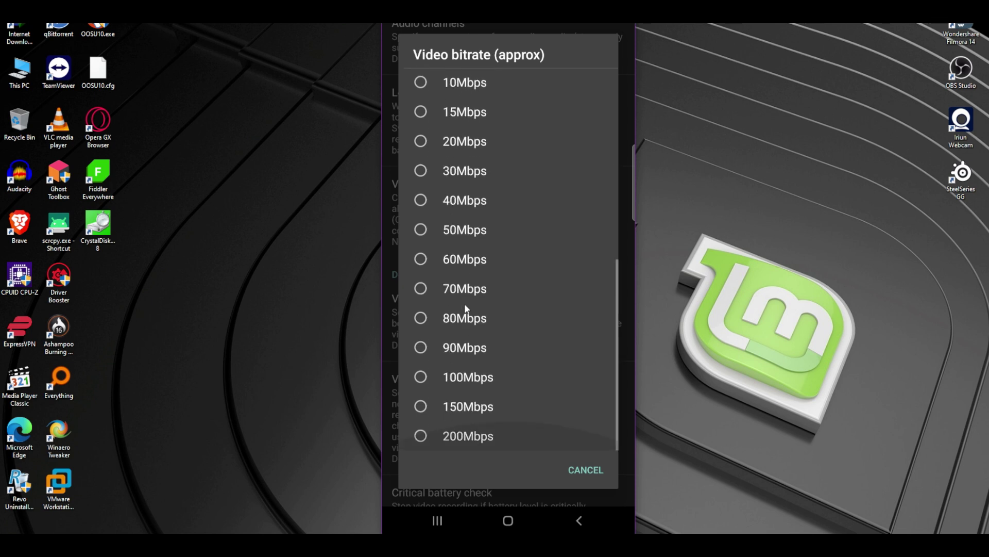
scroll(465, 305, up, 5)
scroll(465, 307, up, 3)
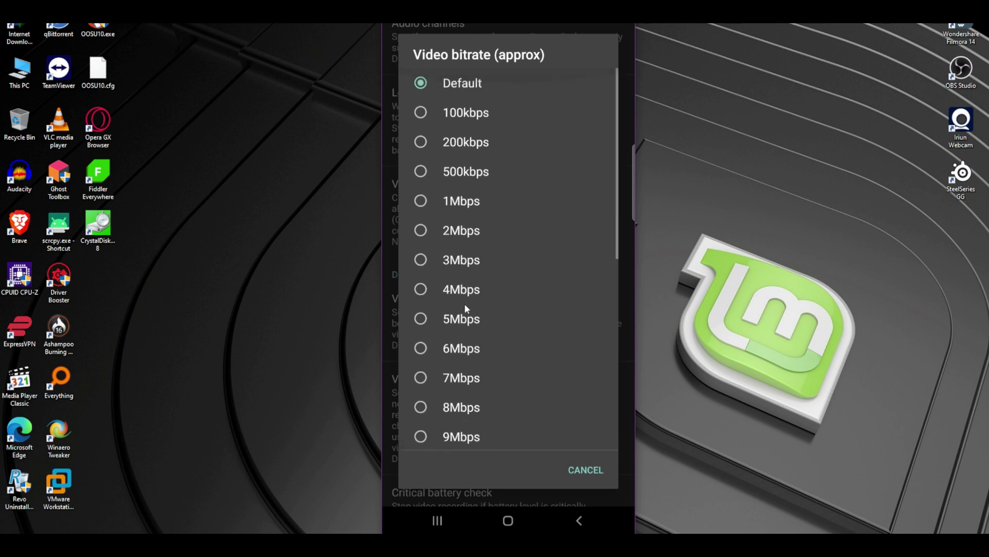
scroll(465, 306, down, 8)
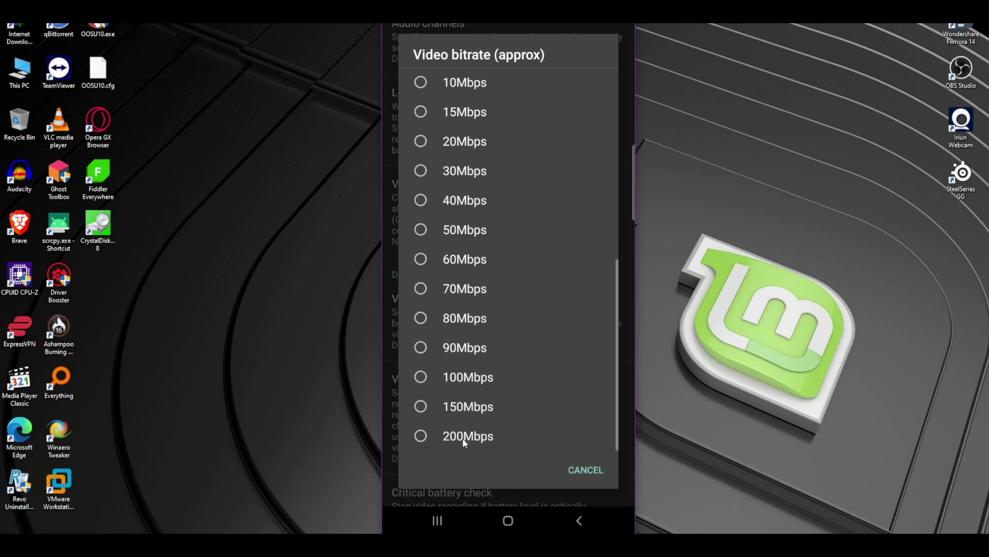
click(585, 470)
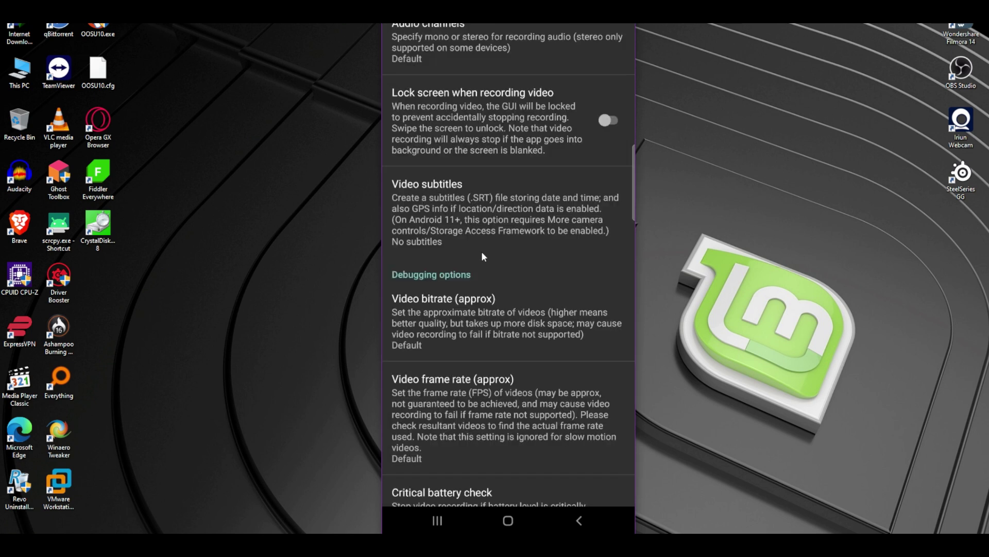
- Review the video frame rate choices, leaving frame rate at Default
click(468, 412)
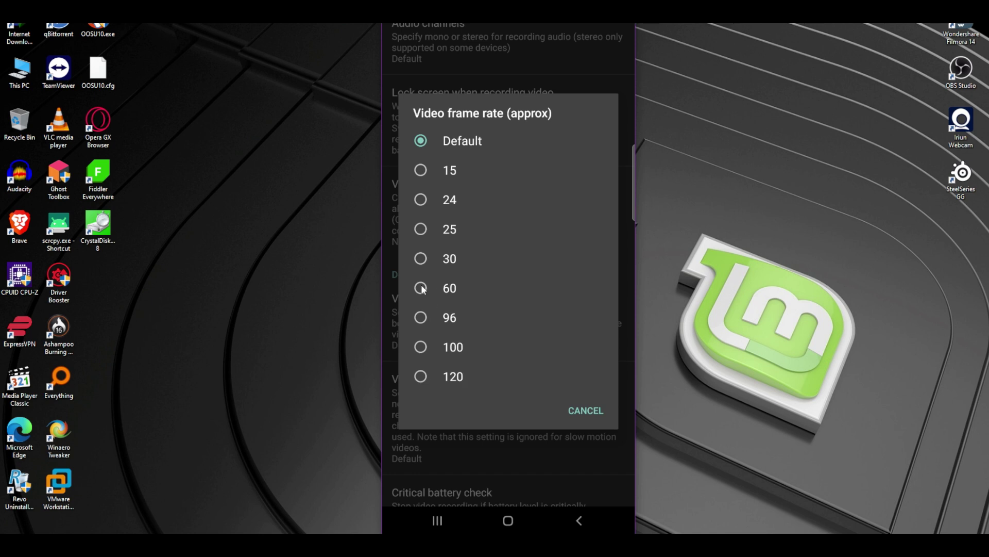
click(587, 409)
scroll(496, 406, down, 3)
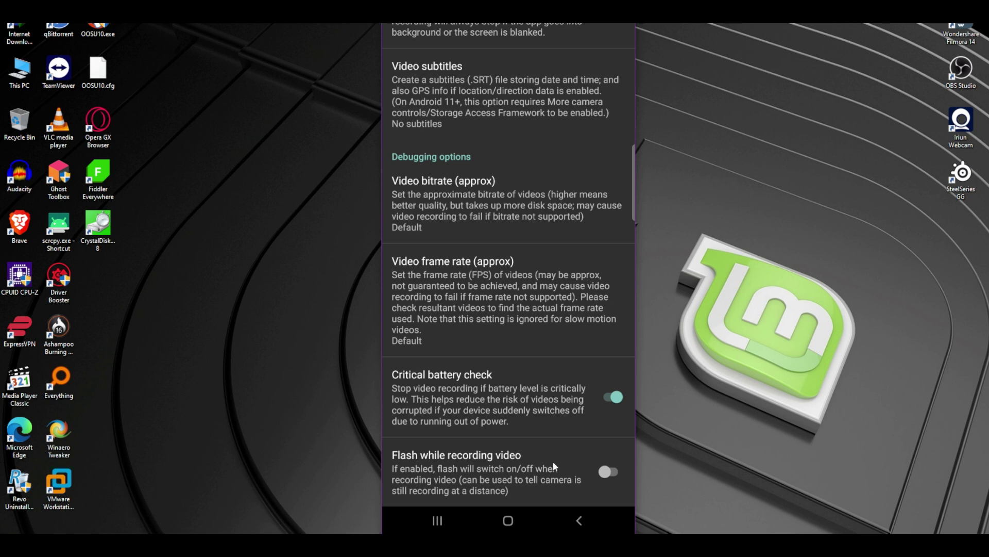
scroll(496, 338, up, 15)
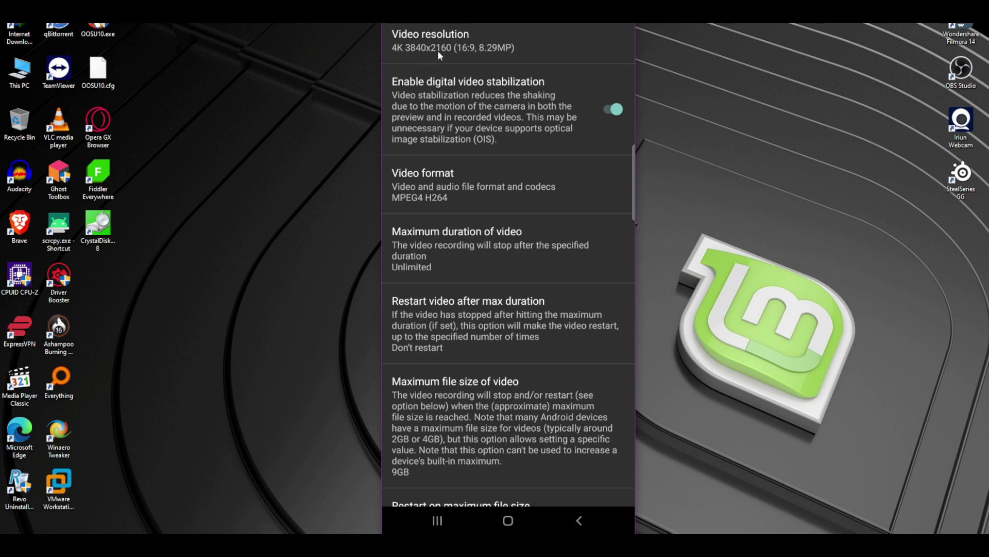
- Check Anti-banding in Processing settings, leaving it on Auto
click(579, 520)
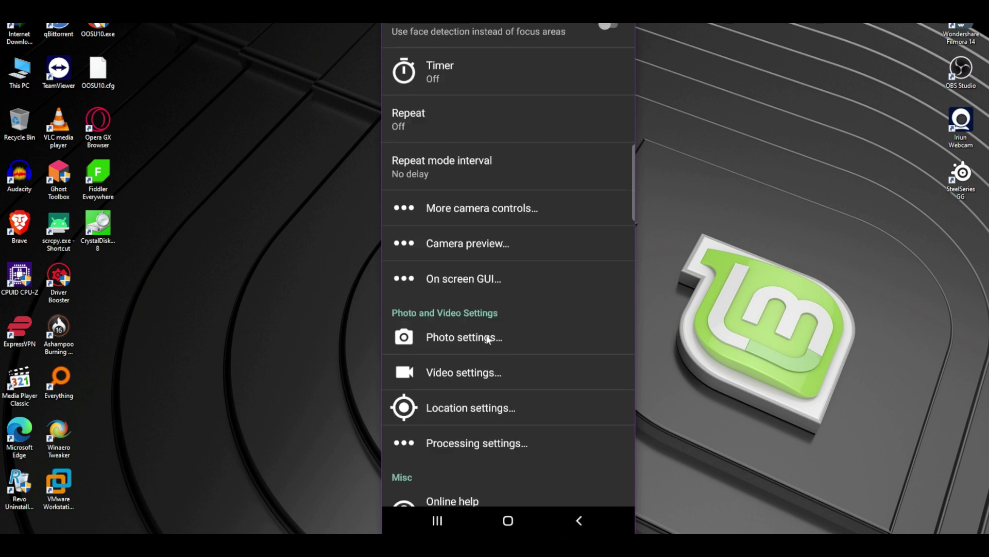
scroll(482, 417, down, 4)
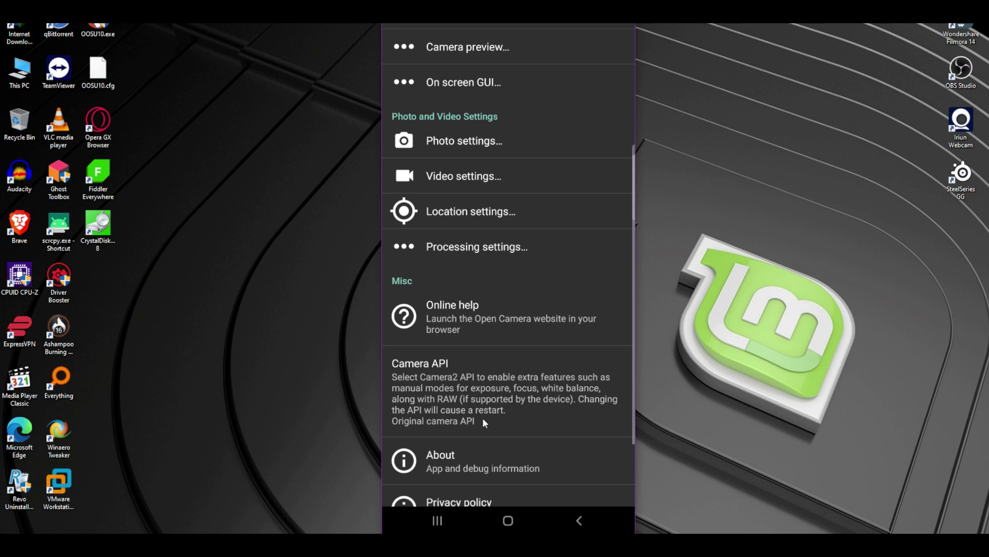
click(480, 249)
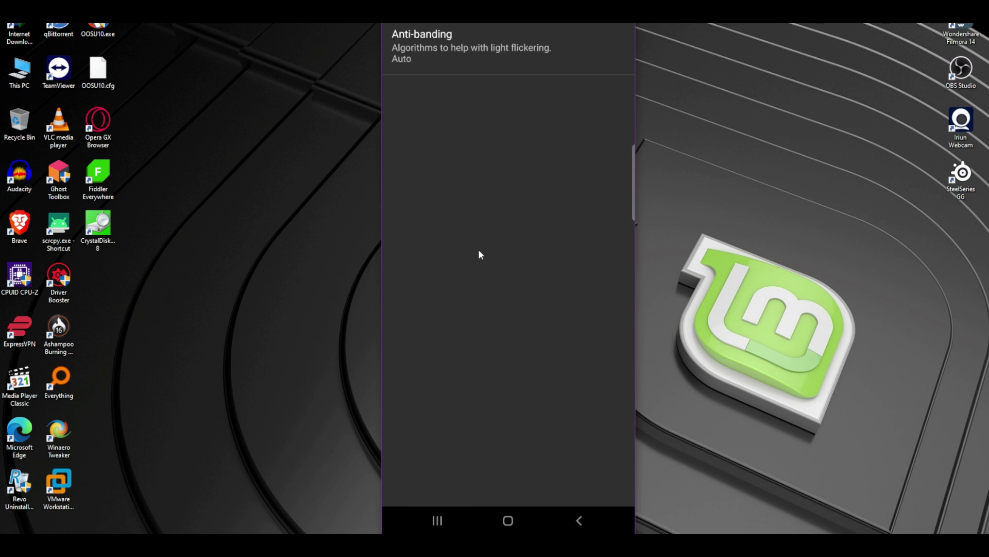
click(443, 49)
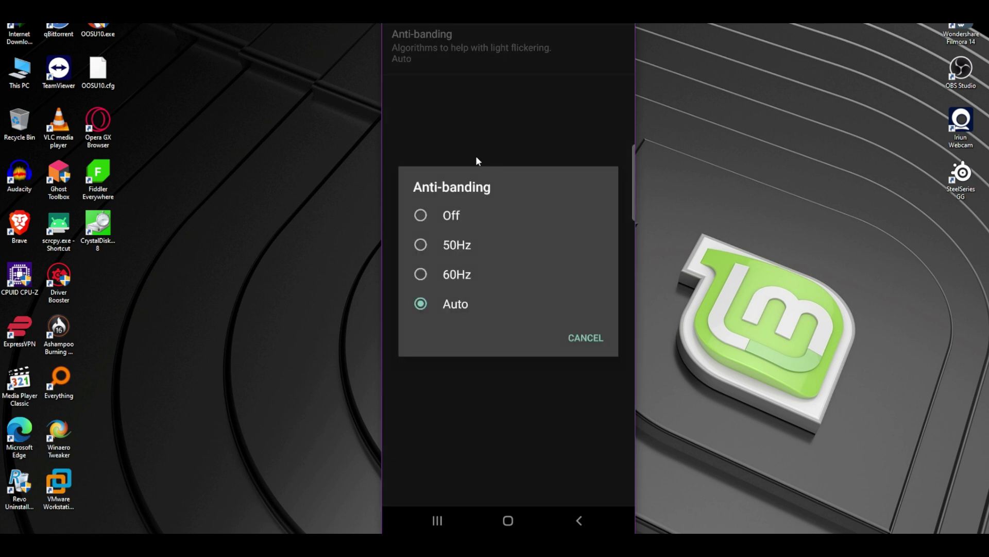
click(488, 111)
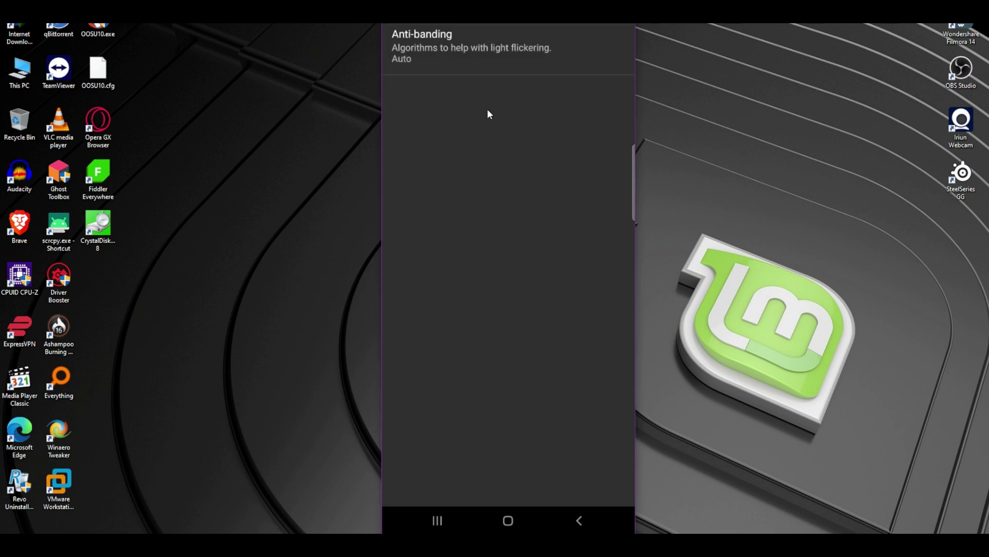
- Exit Open Camera's settings back to the live camera preview
click(578, 520)
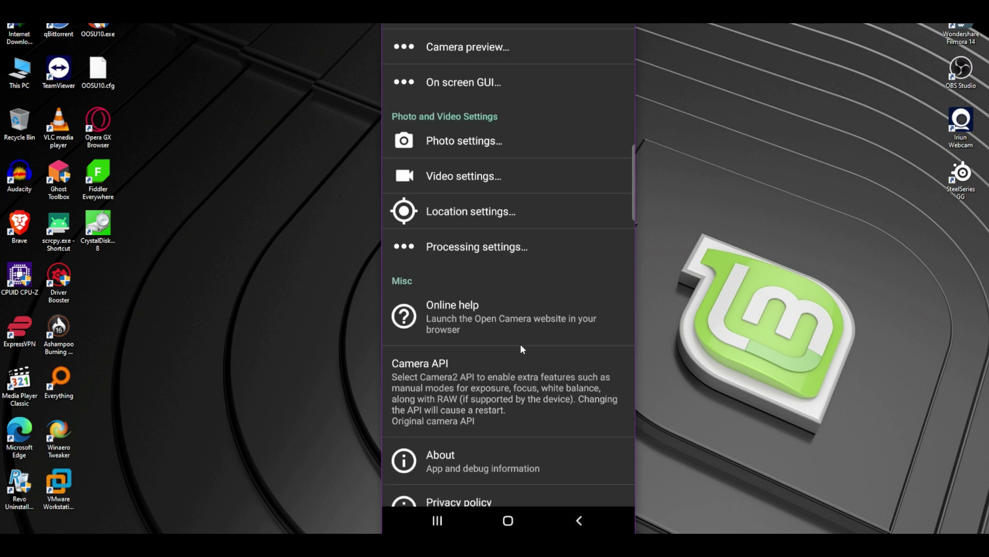
scroll(515, 350, down, 3)
scroll(512, 348, up, 5)
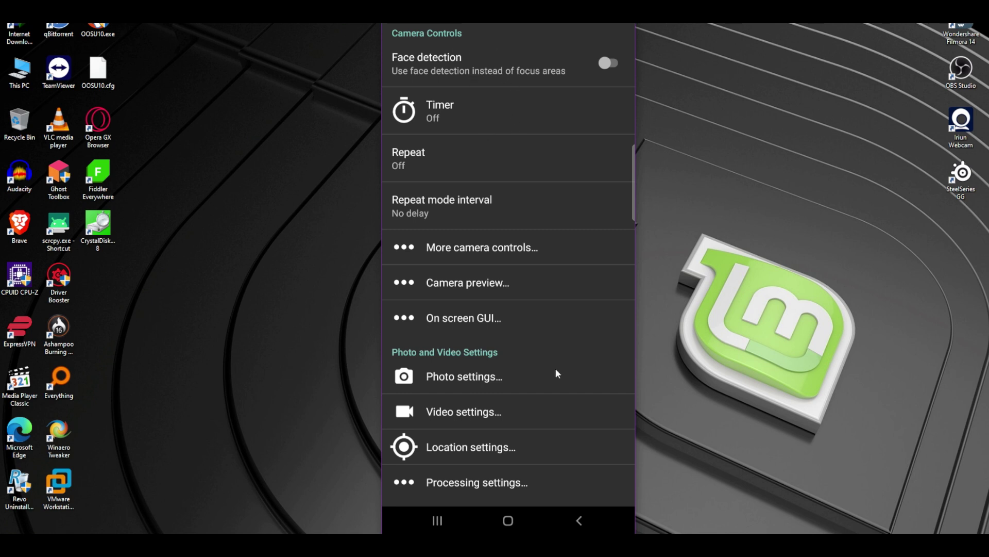
click(580, 520)
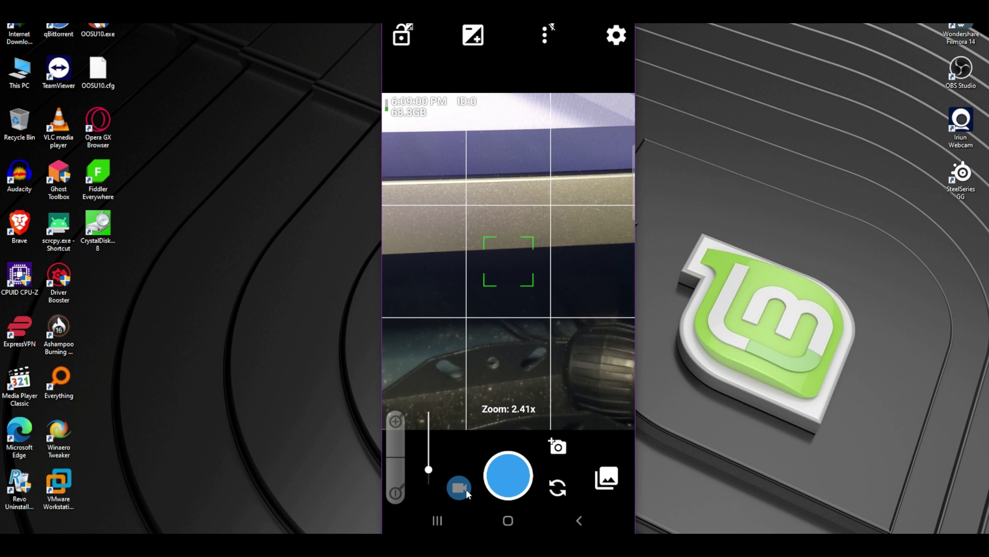
- Switch to video mode, allow audio recording, start recording, and zoom in to about 2.27x
click(458, 490)
click(509, 432)
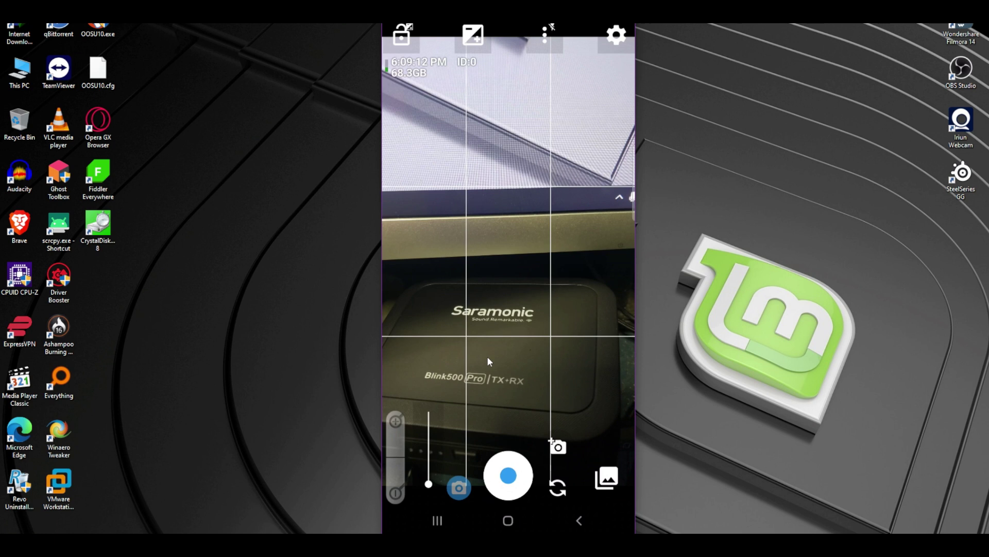
click(513, 479)
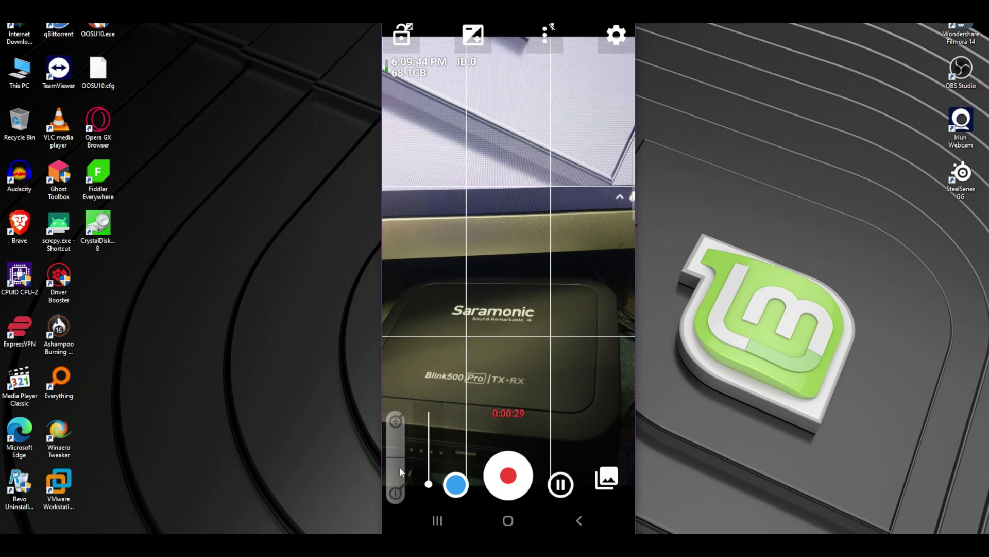
mouse_move(428, 484)
mouse_down()
mouse_move(429, 456)
mouse_move(427, 490)
mouse_up()
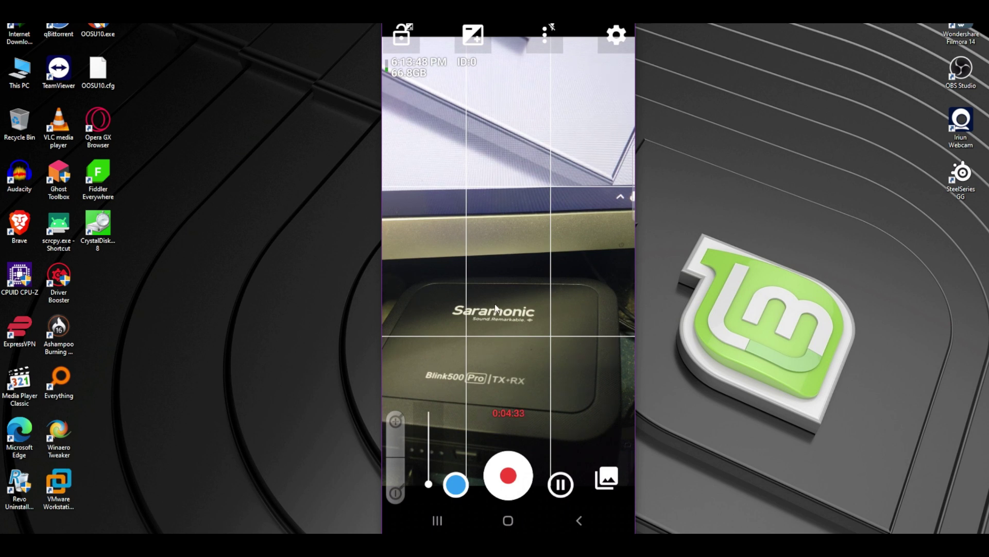
- Stop and save the recording, then return the phone to the Android home screen
click(499, 479)
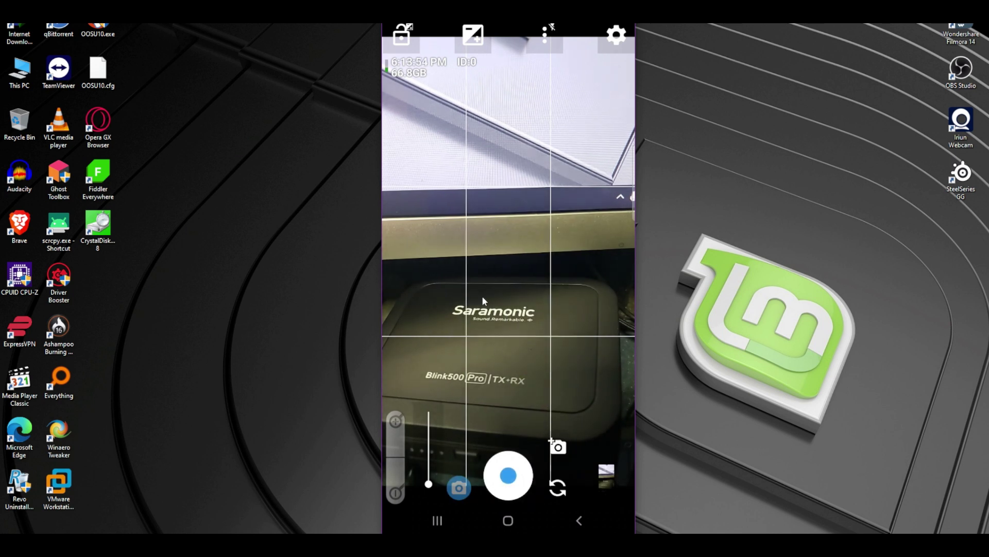
click(509, 521)
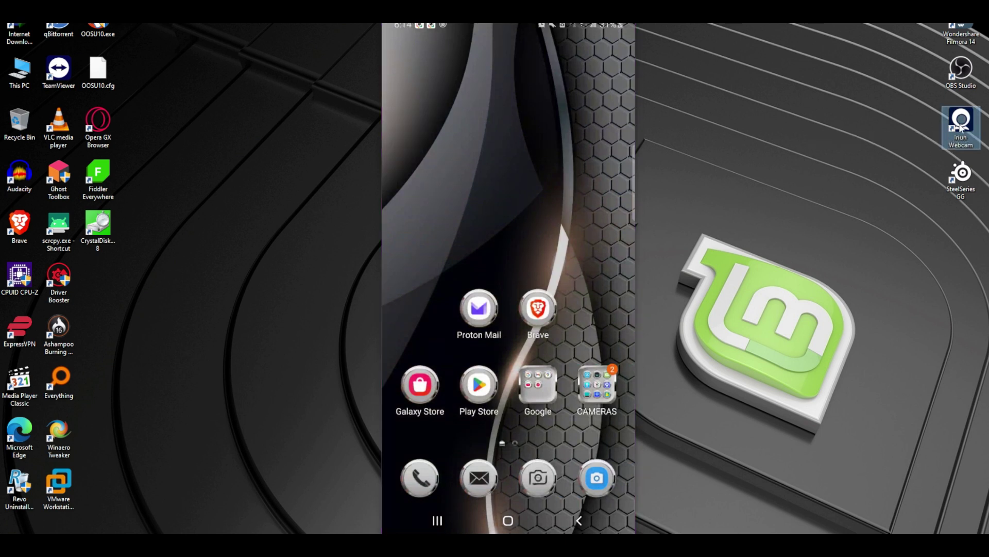
- Launch Iriun Webcam on the PC, then start it on the phone by searching 'iriun' in the app drawer
double_click(960, 128)
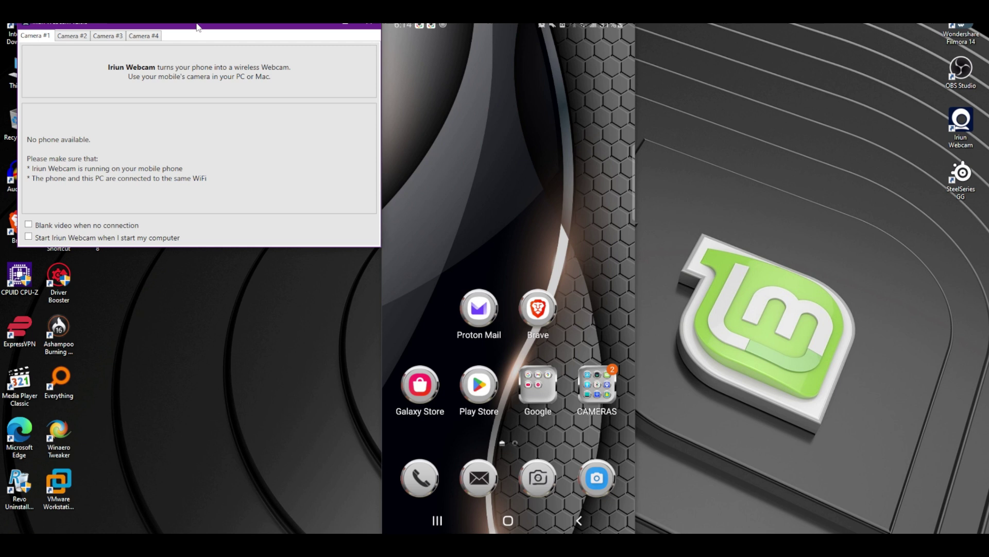
drag(199, 27, 187, 110)
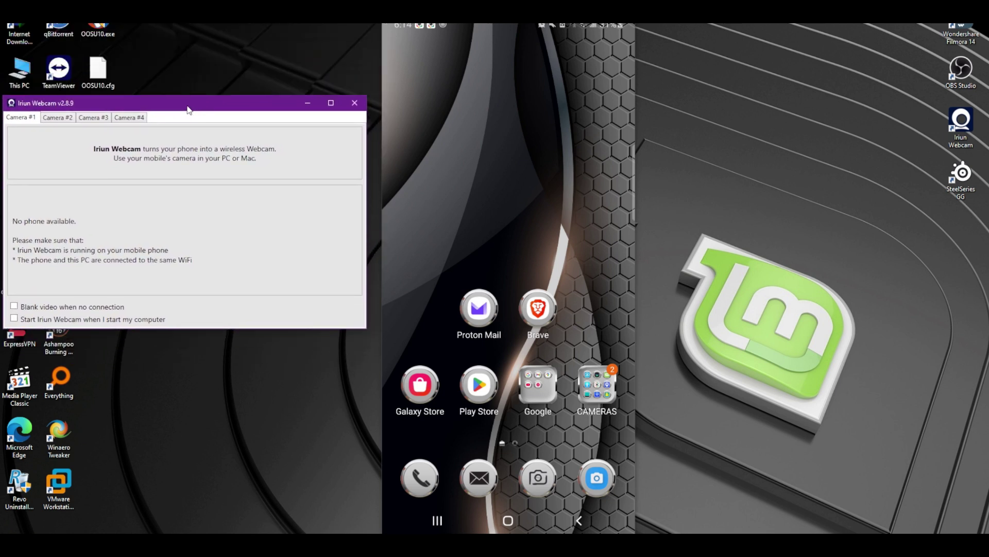
click(519, 135)
drag(520, 133, 449, 46)
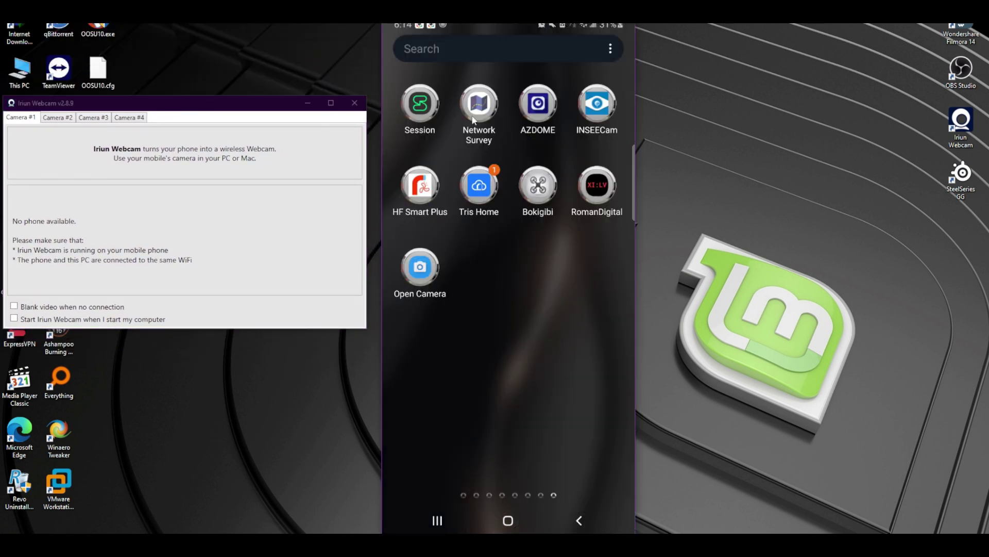
click(449, 45)
text(iriun)
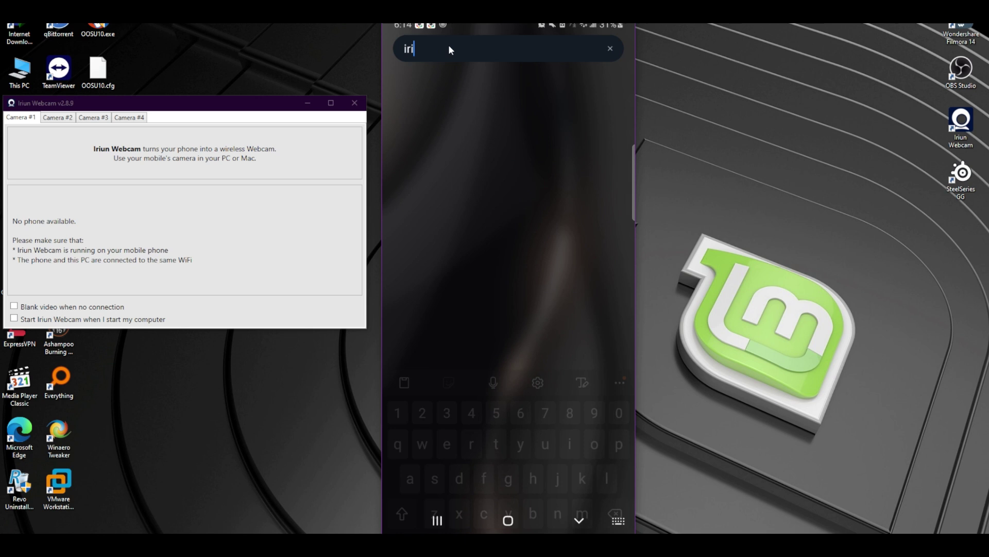
click(420, 98)
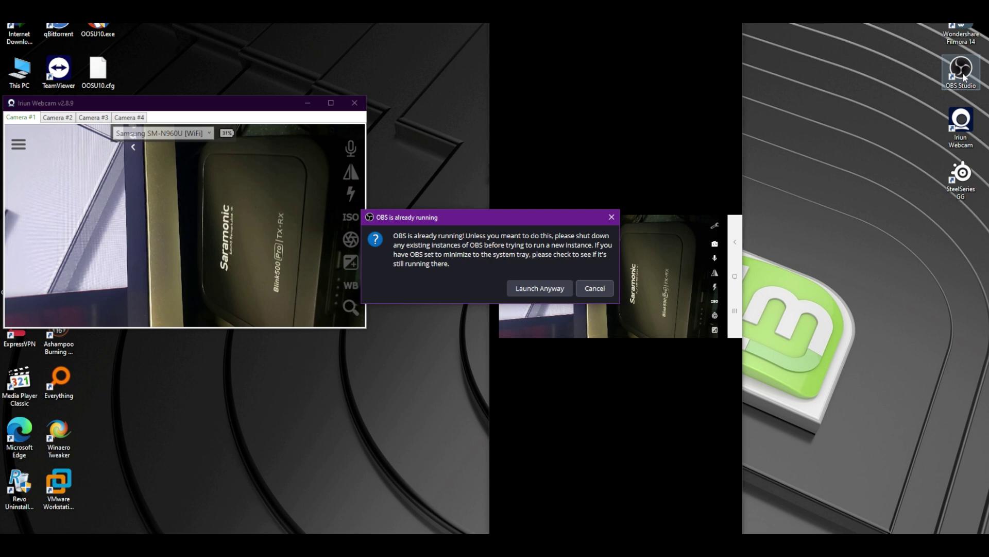
- Launch a second OBS instance and set the IRIUN scene's iriun 1 source device to Iriun Webcam
click(544, 288)
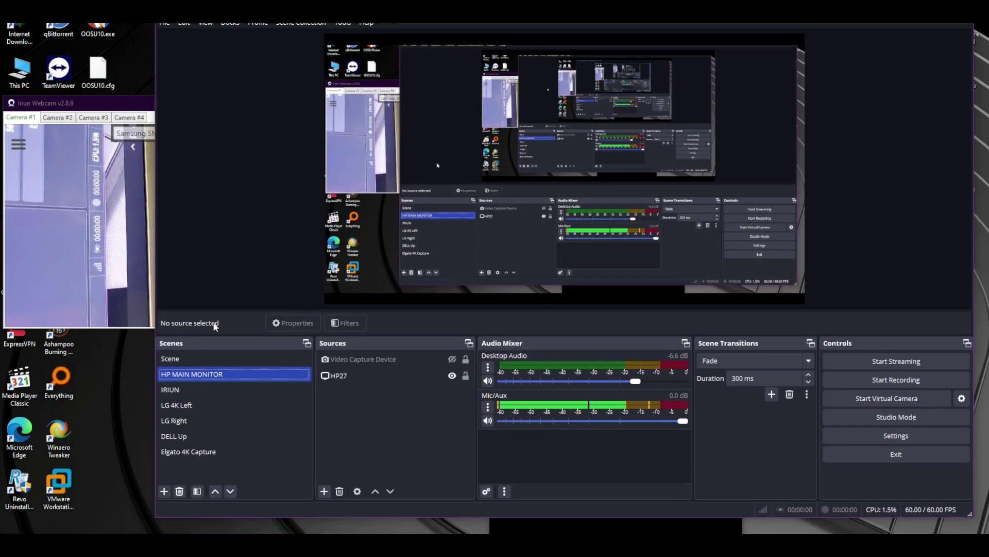
click(190, 387)
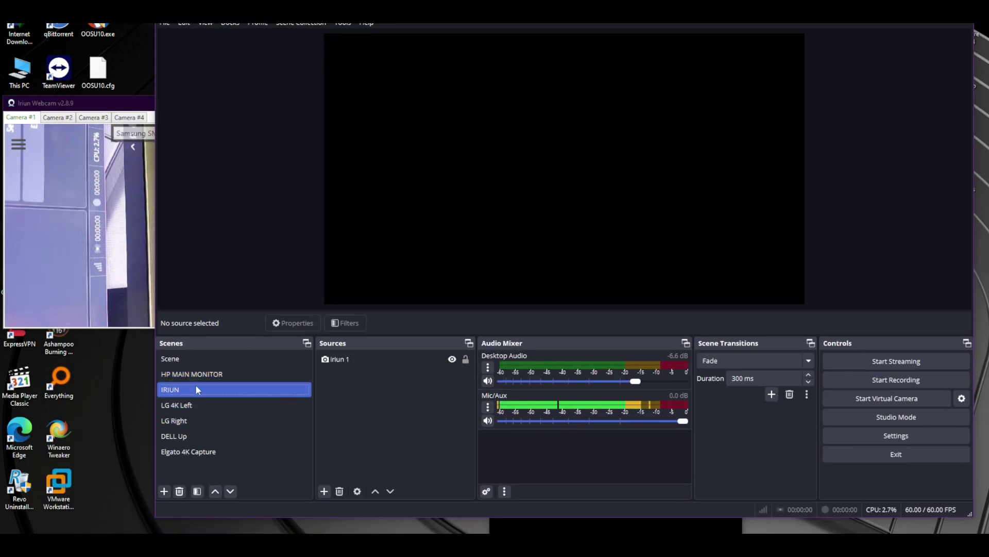
click(343, 361)
double_click(343, 361)
click(492, 266)
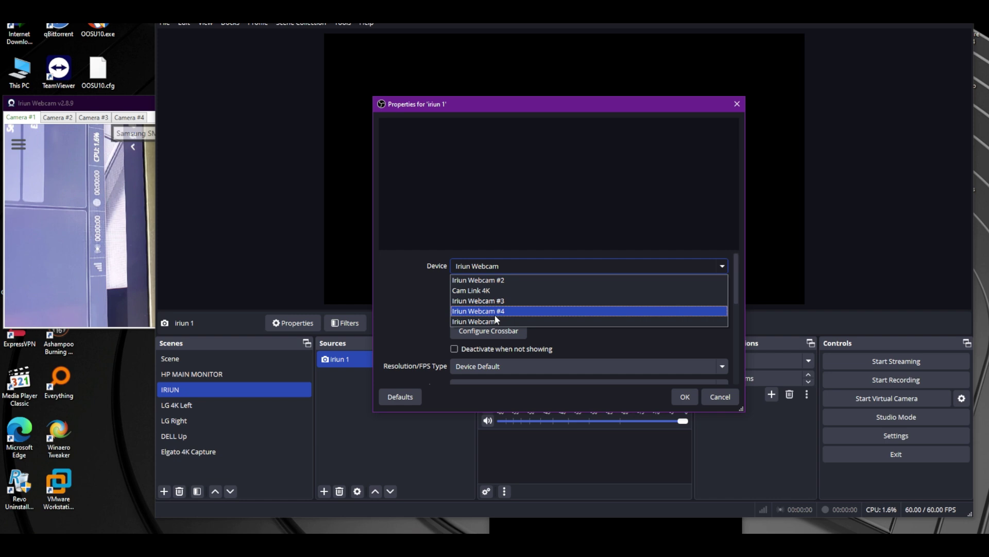
click(494, 300)
click(500, 267)
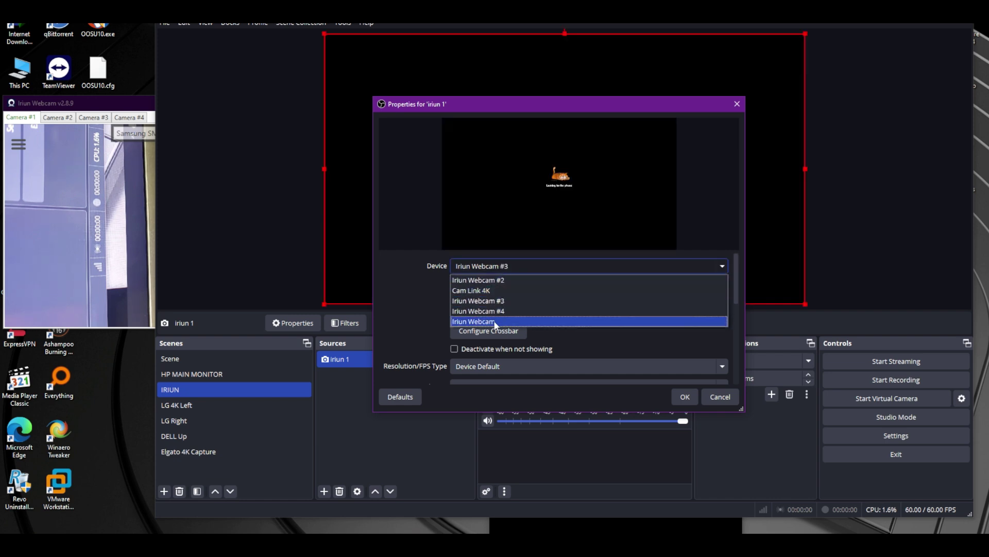
click(493, 320)
key(Return)
- Reposition the Iriun Webcam window over the OBS preview and back to the left
click(123, 105)
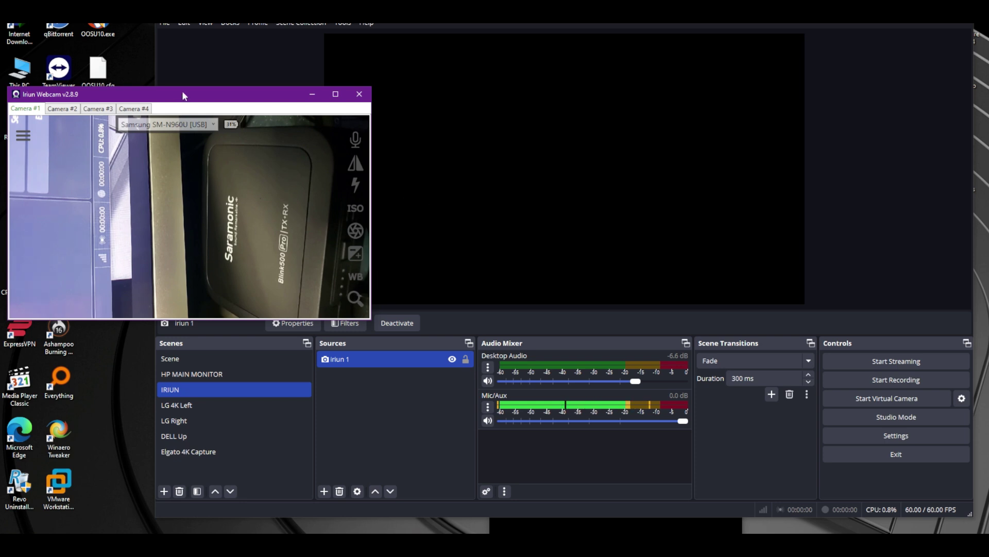
mouse_move(182, 95)
mouse_down()
mouse_move(186, 78)
mouse_move(541, 99)
mouse_move(560, 52)
mouse_move(224, 113)
mouse_move(180, 95)
mouse_up()
drag(186, 10, 196, 10)
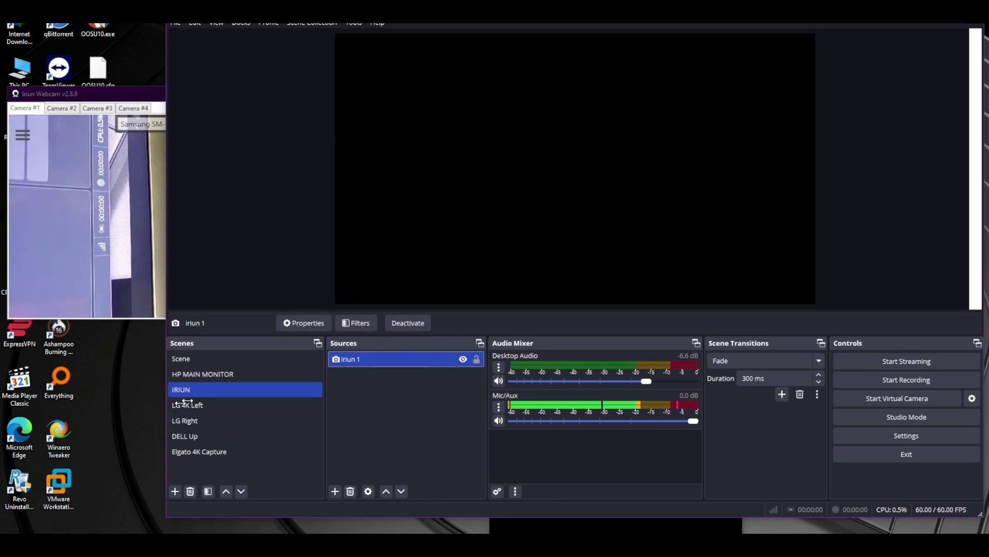
- Narrow OBS from its left edge so the whole Iriun Webcam window shows beside it
drag(187, 403, 392, 403)
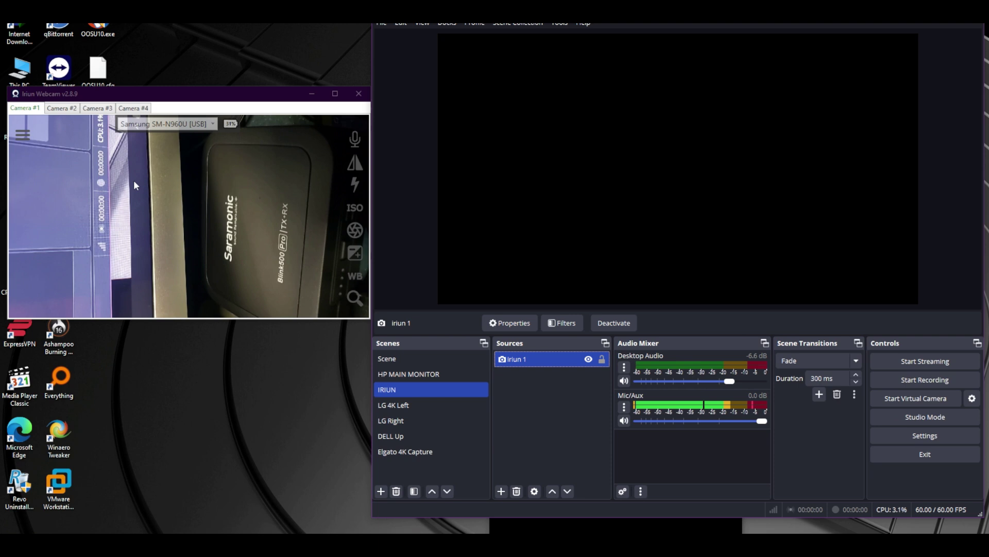
click(201, 98)
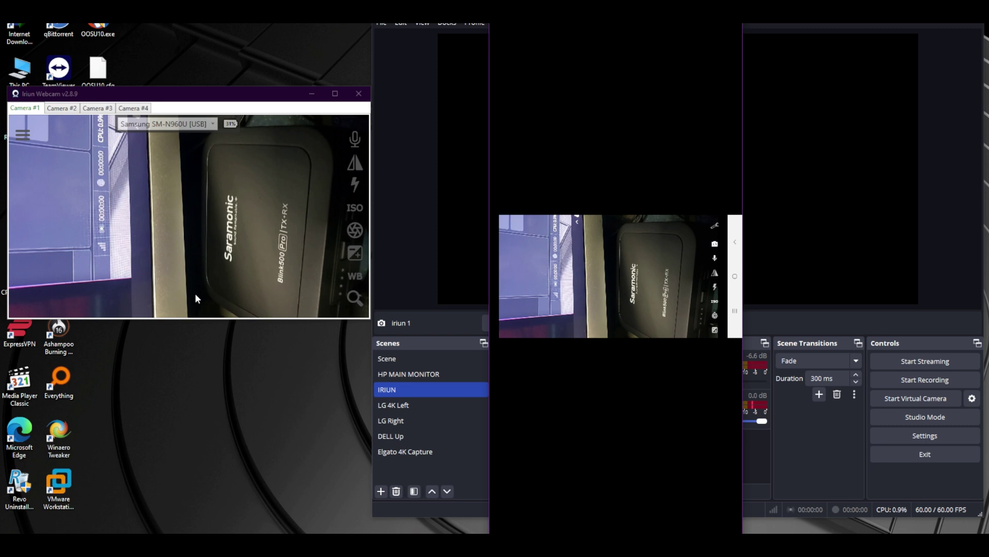
click(166, 92)
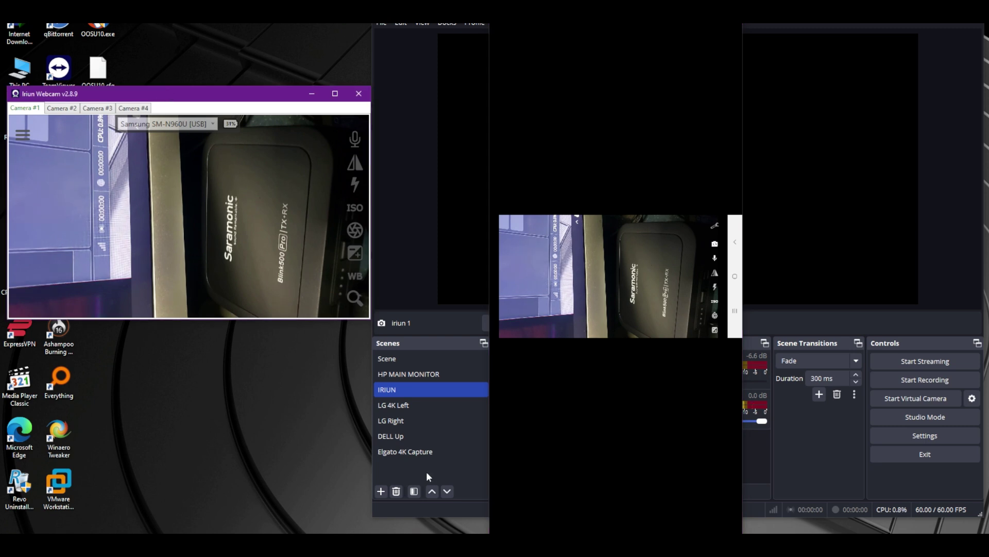
click(398, 267)
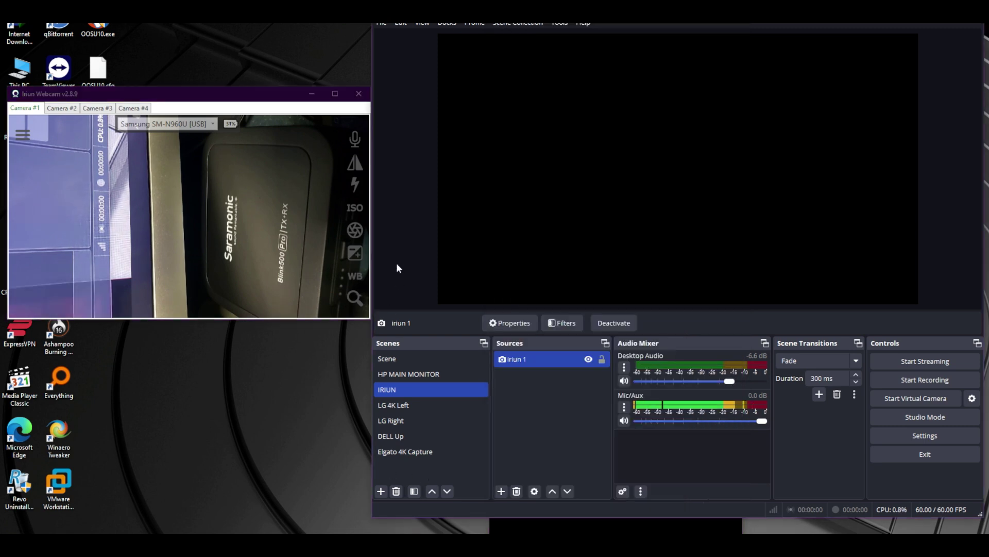
- Start adding a new OBS scene, then cancel without creating it
click(400, 390)
click(381, 491)
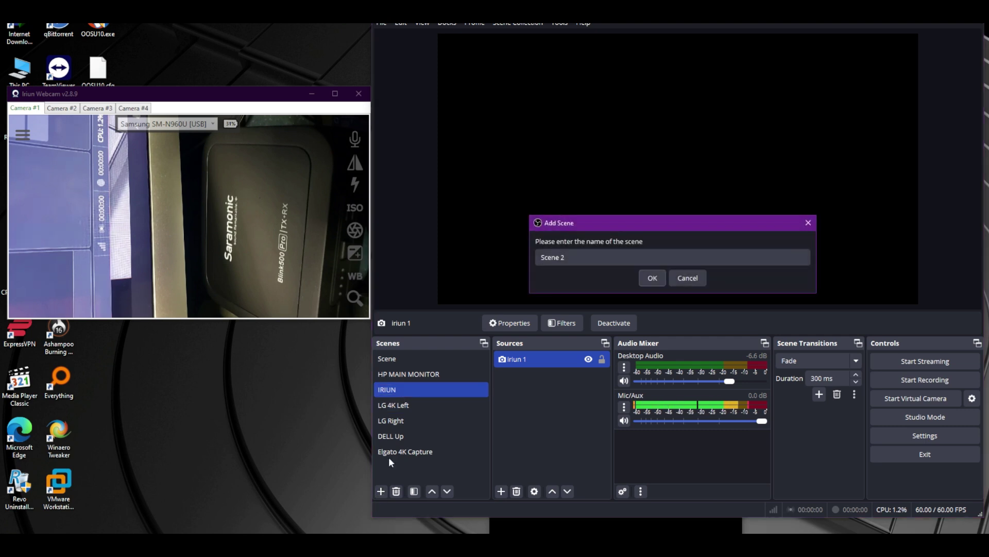
click(687, 278)
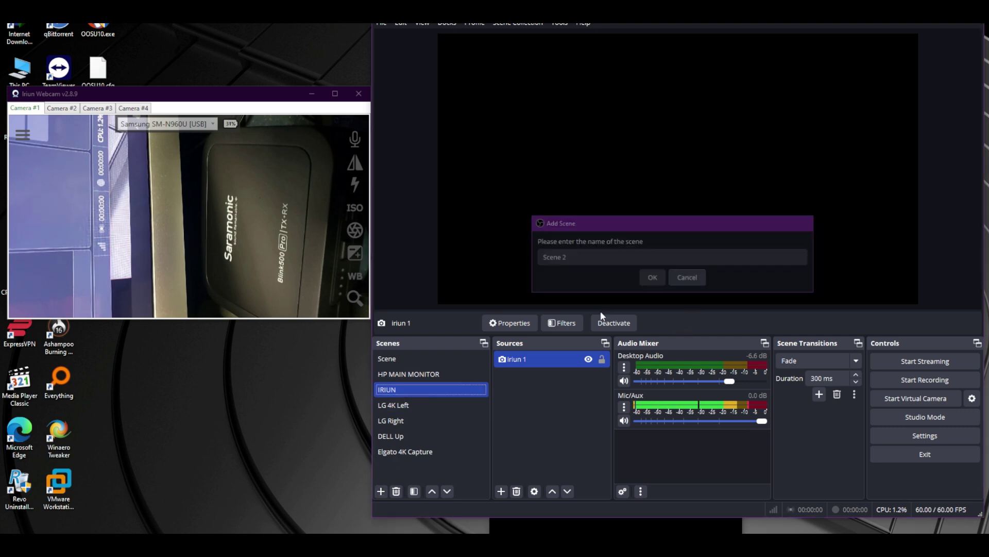
right_click(438, 387)
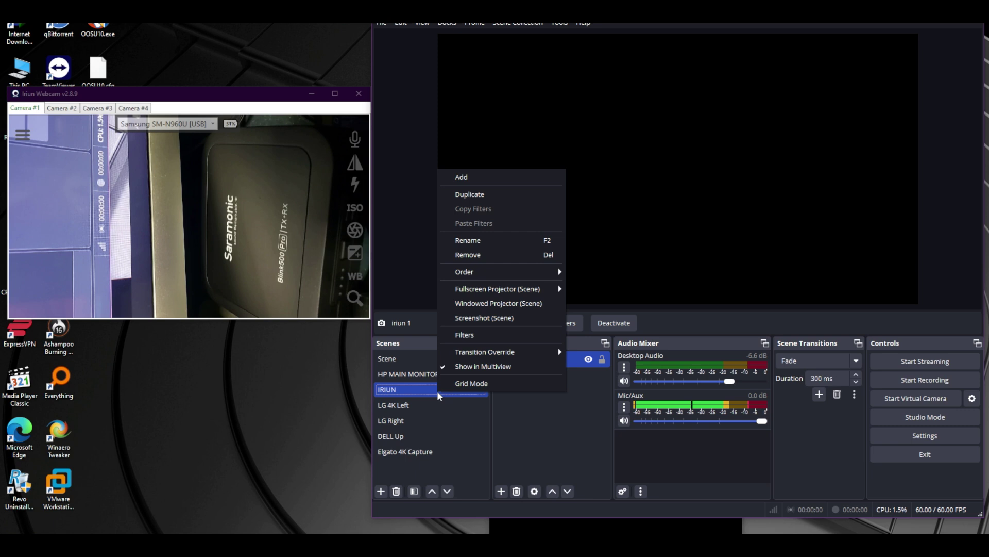
key(Escape)
double_click(525, 360)
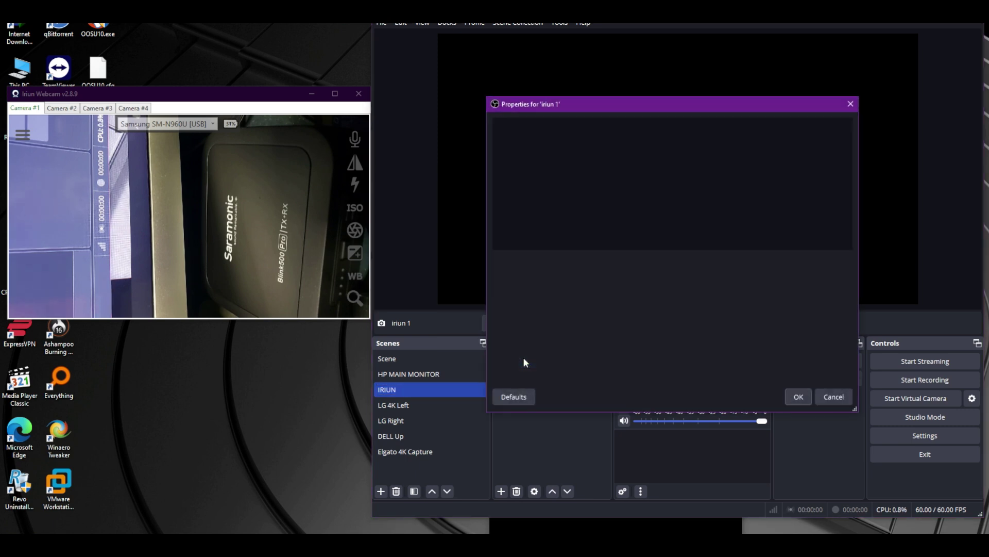
click(626, 266)
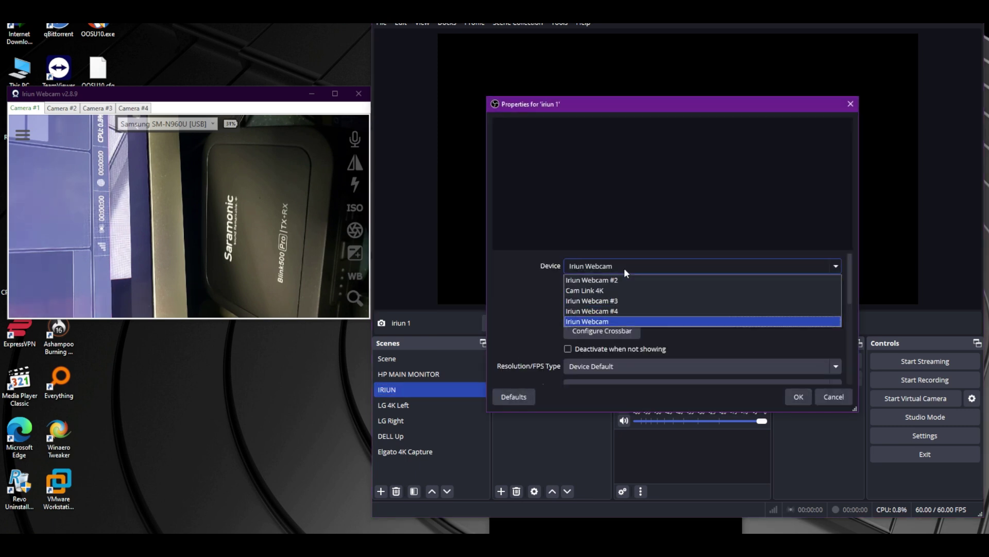
click(610, 323)
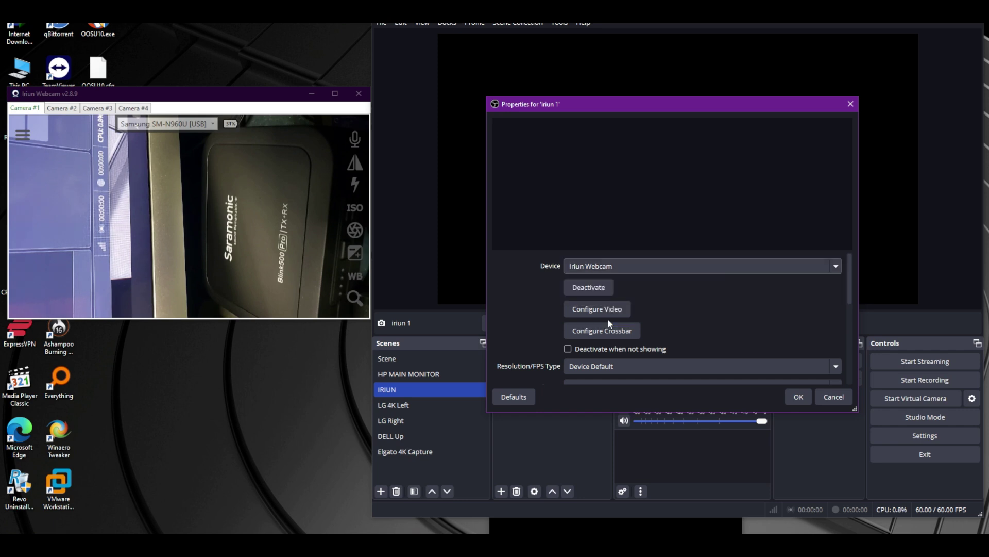
click(798, 397)
click(206, 135)
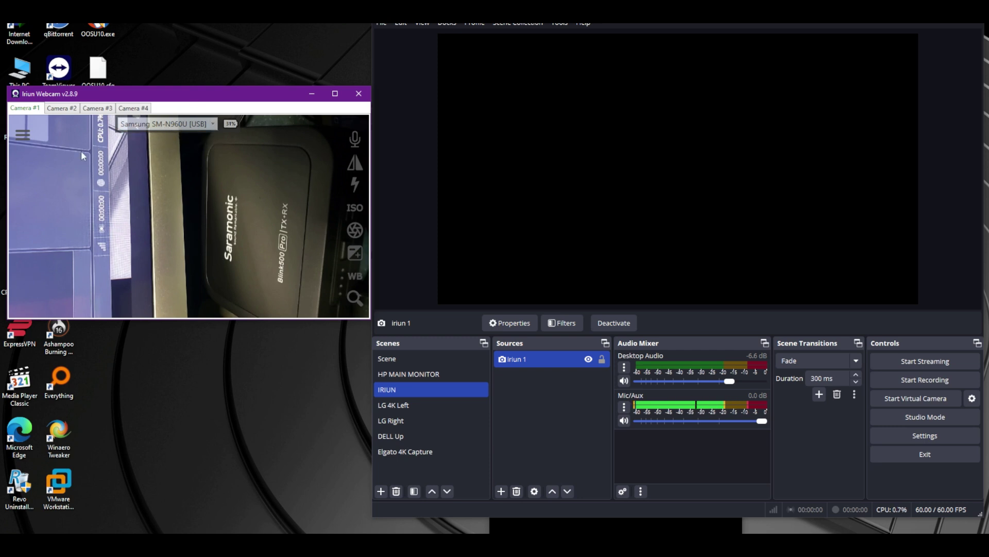
- Set Iriun Webcam's video format to 3840 x 2160 and exit the second OBS instance
click(22, 135)
click(111, 149)
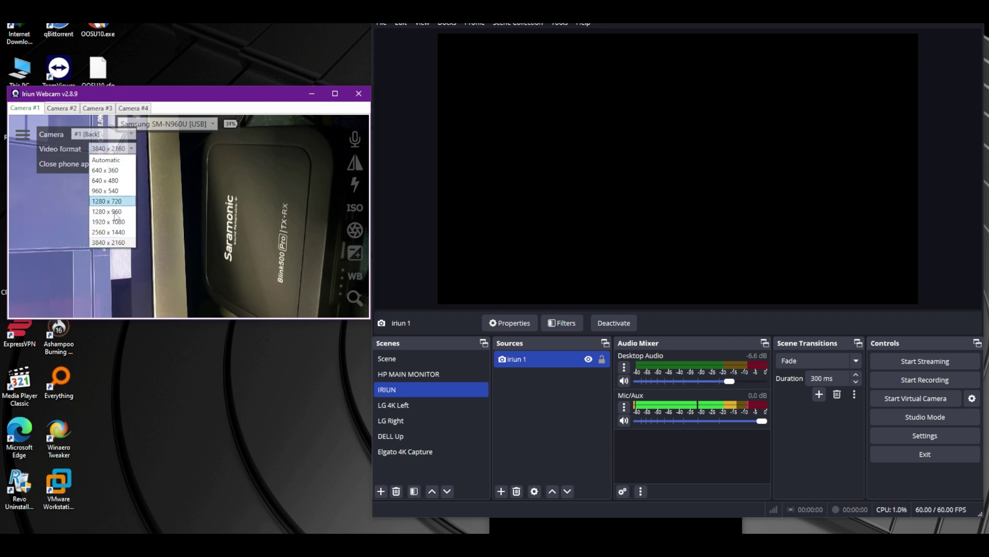
click(113, 243)
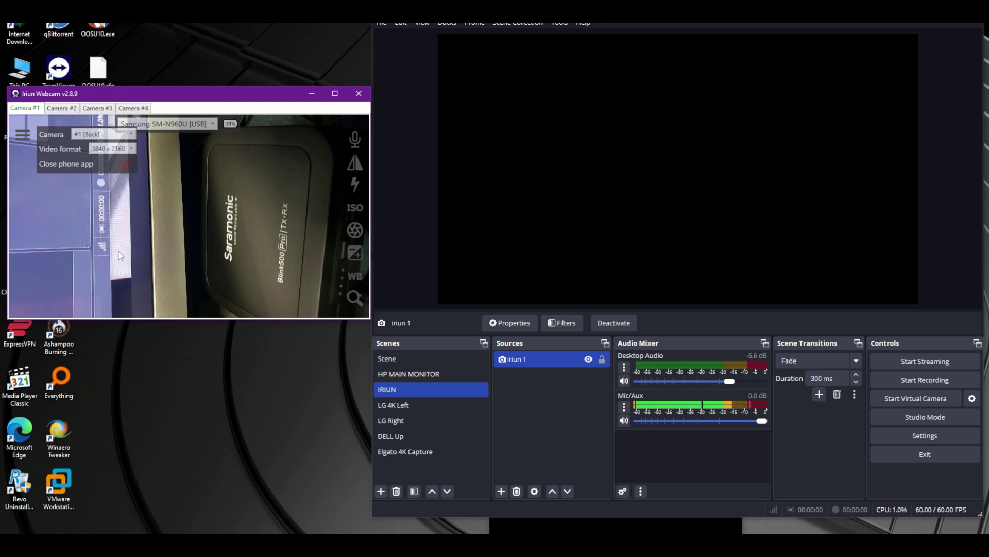
click(904, 455)
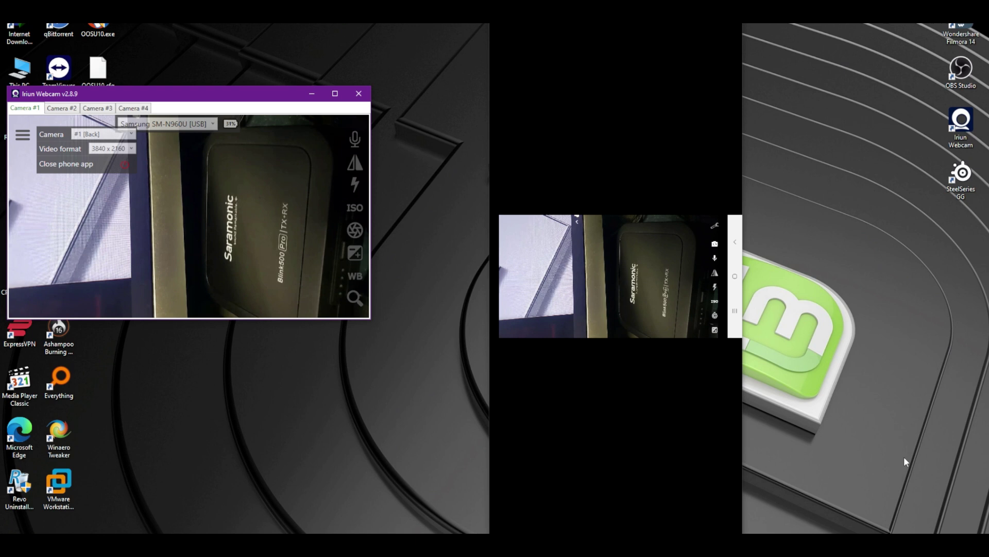
- Close the Iriun Webcam window and swipe the phone to an empty home page
click(357, 95)
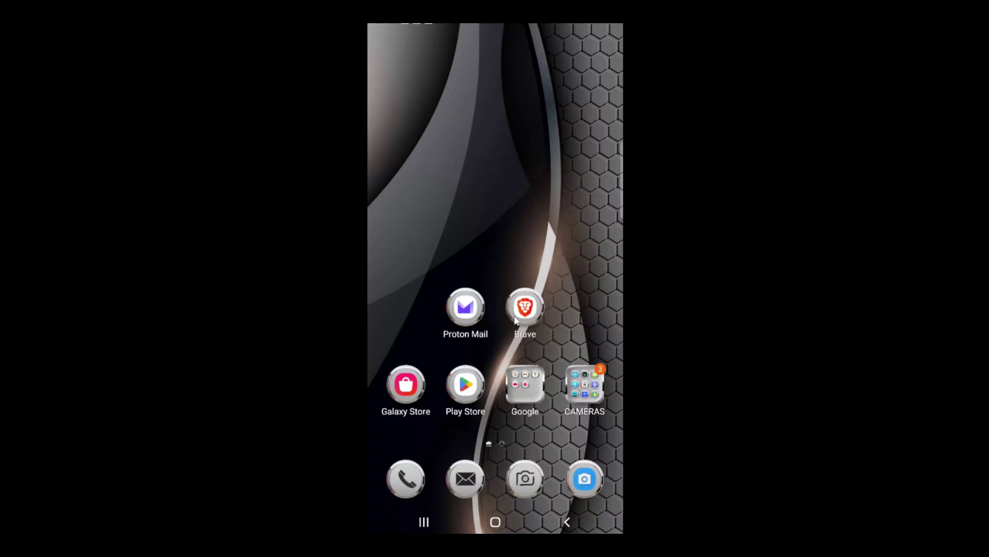
drag(552, 269, 31, 299)
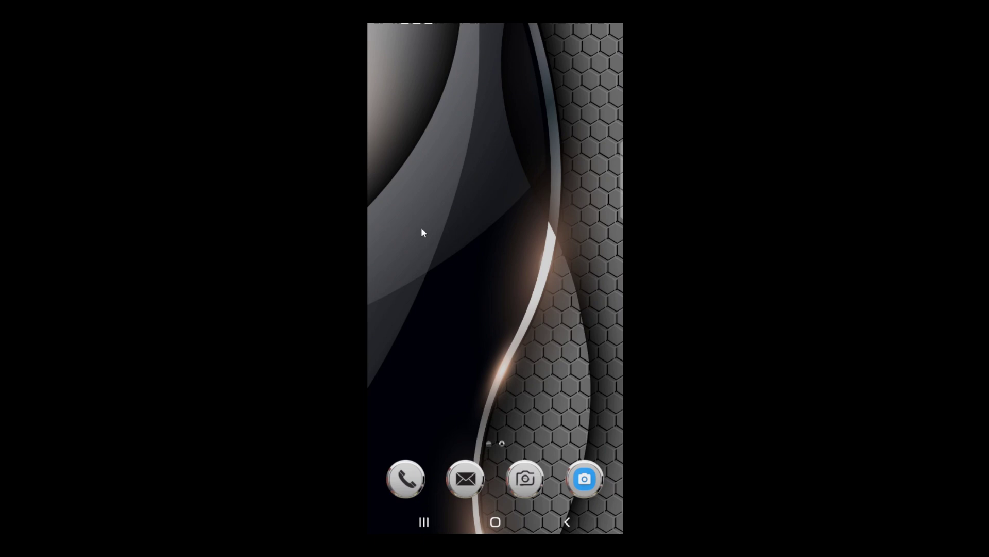